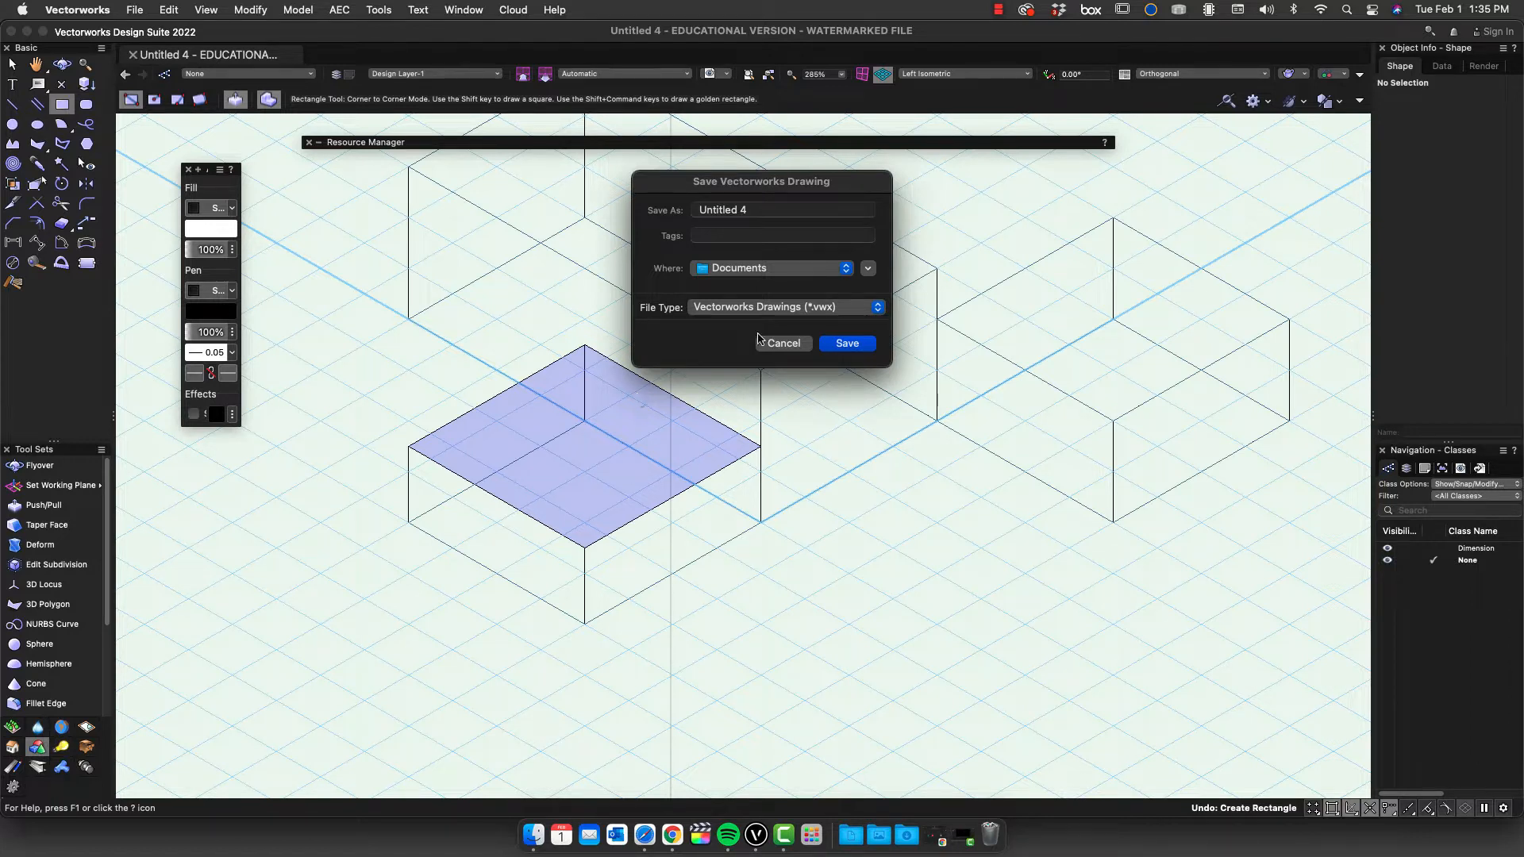
Step: Save the drawing in Documents under the name "this thing"
{"action": "left_click", "coordinate": [776, 204]}
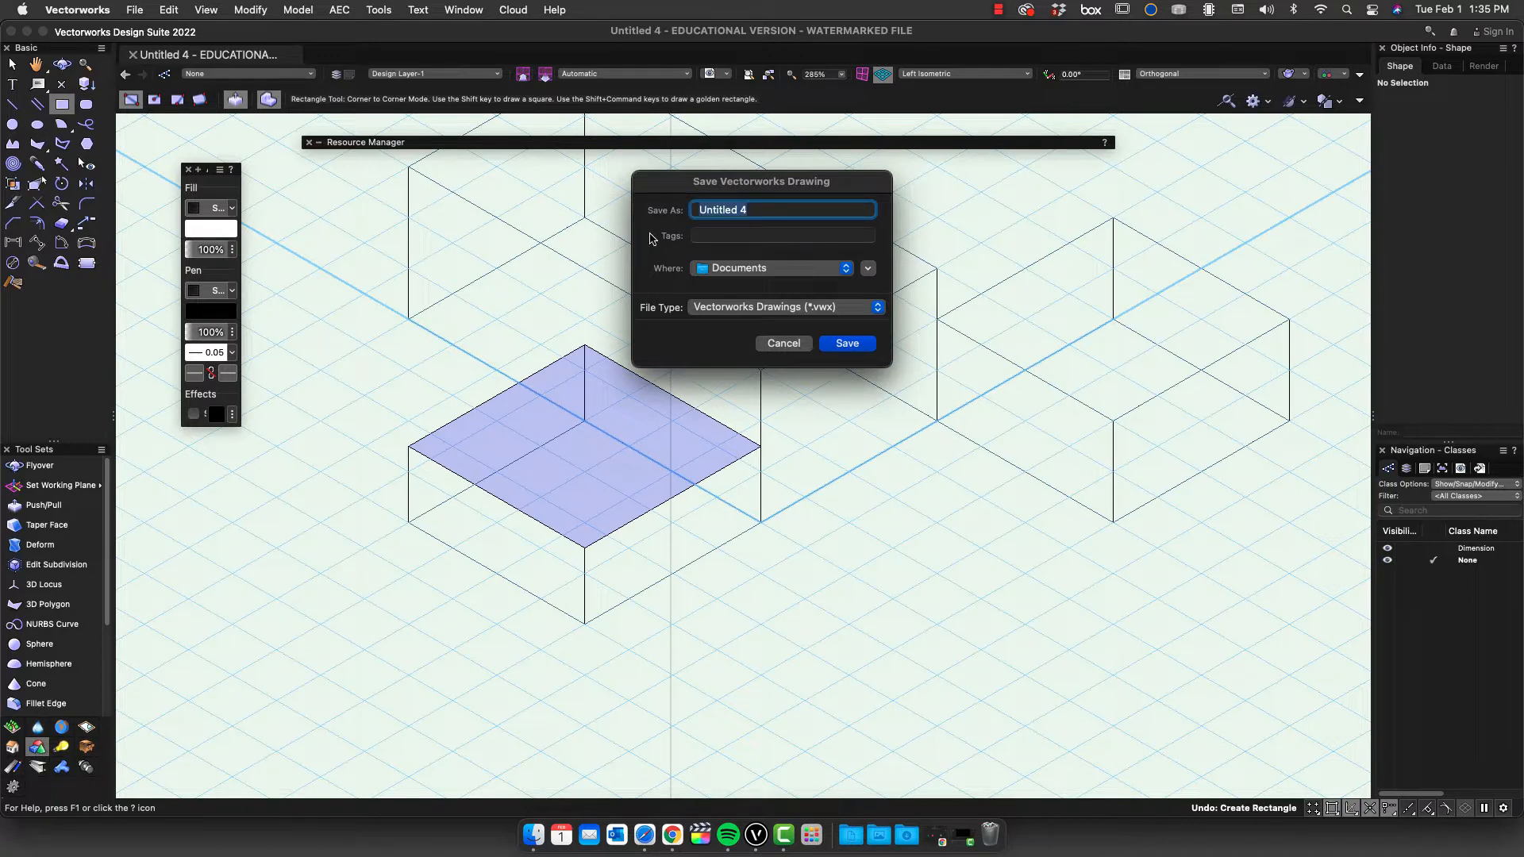
{"action": "type", "text": "this thing"}
{"action": "left_click", "coordinate": [848, 343]}
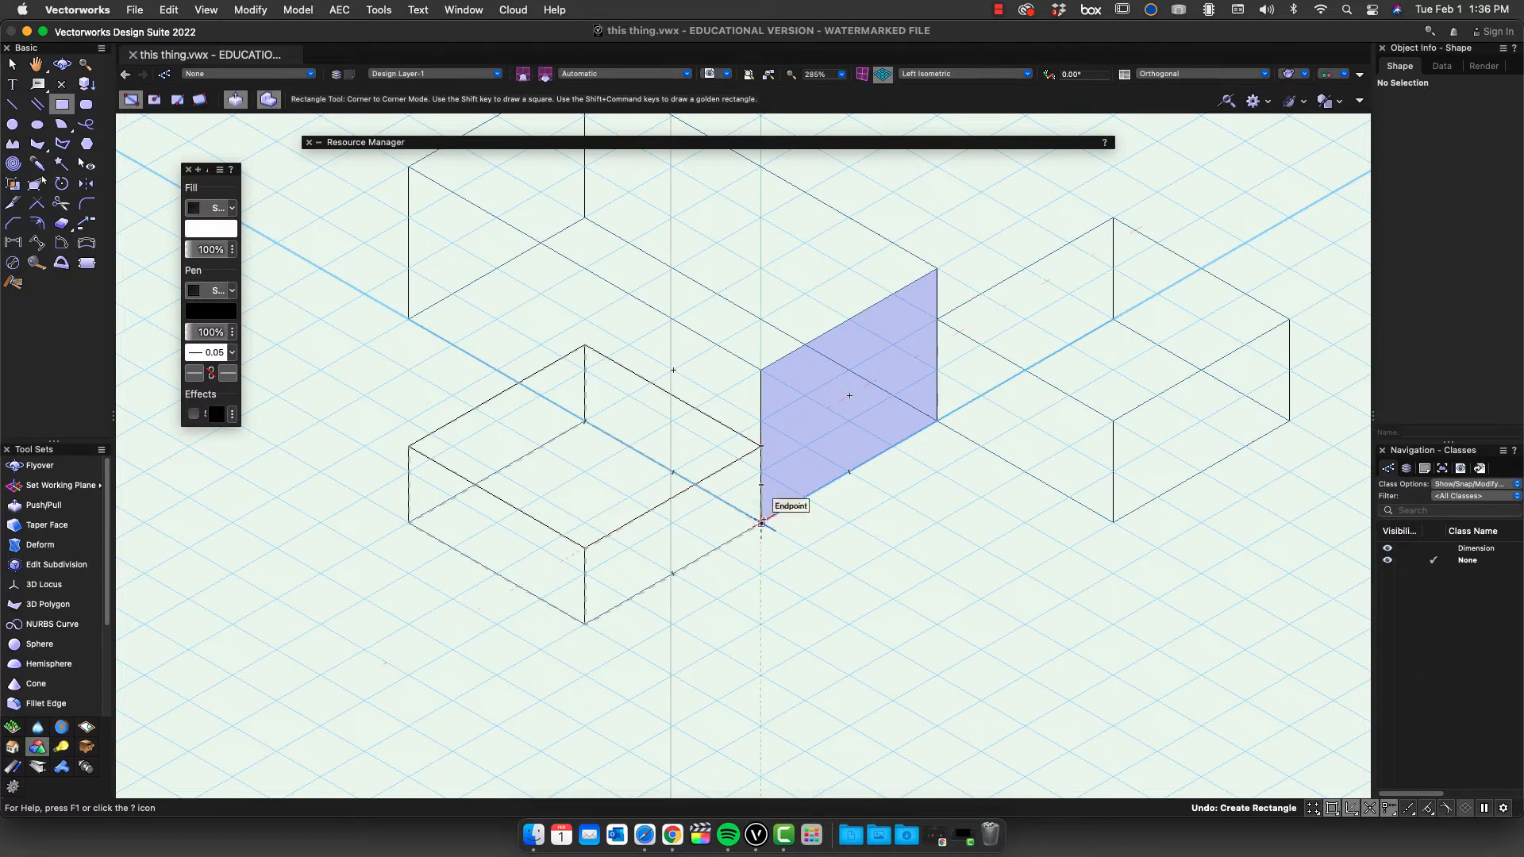
Step: Draw a 24 by 18 inch rectangle from the lower corner of the tall block's end face and extrude it outward 2'0"
{"action": "left_click", "coordinate": [761, 522]}
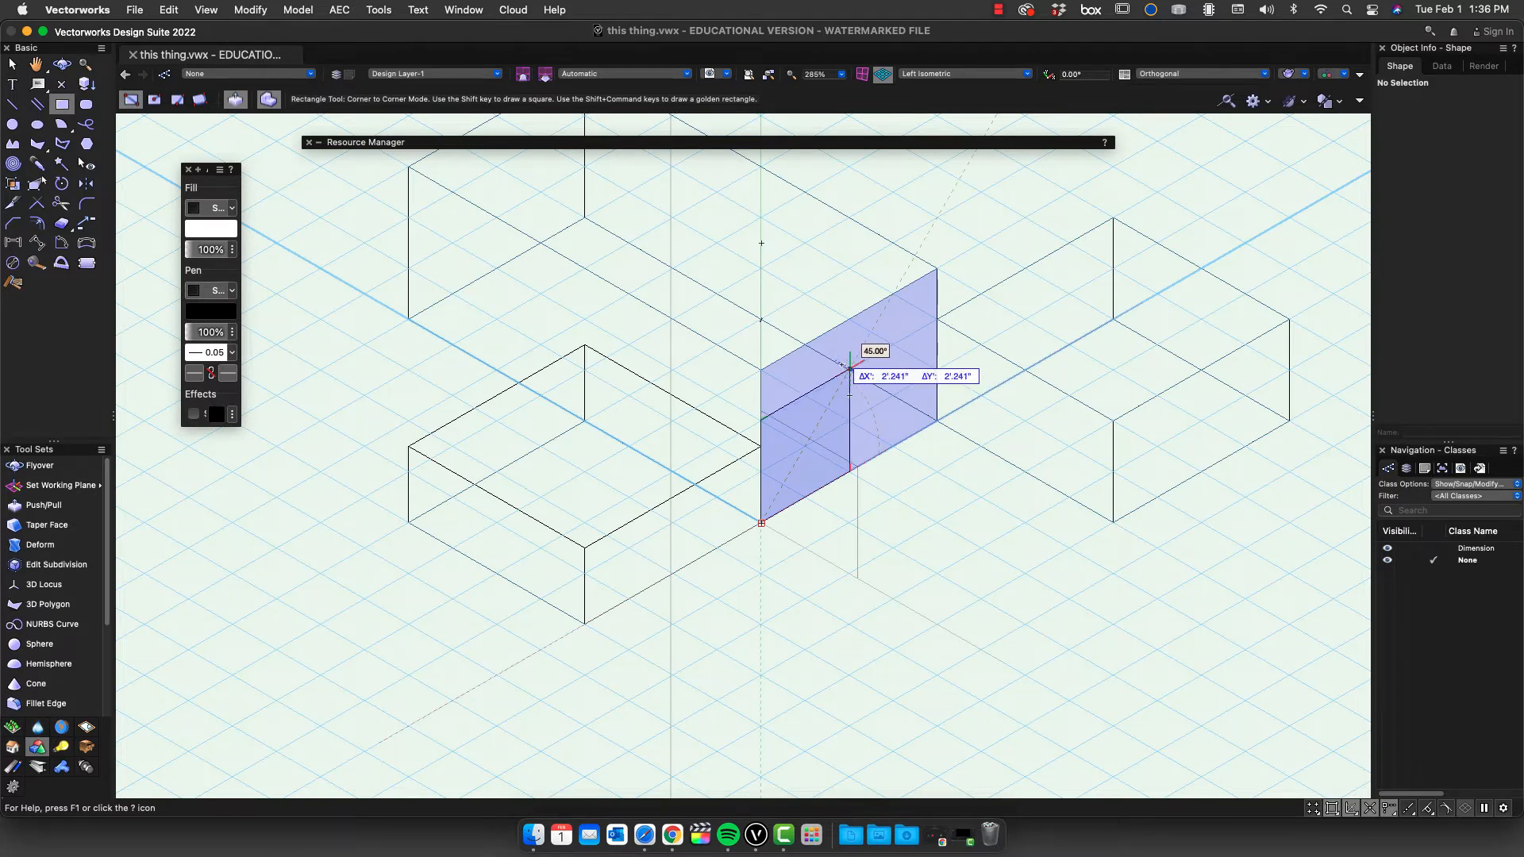
{"action": "key", "text": "Tab"}
{"action": "type", "text": "24"}
{"action": "key", "text": "Tab"}
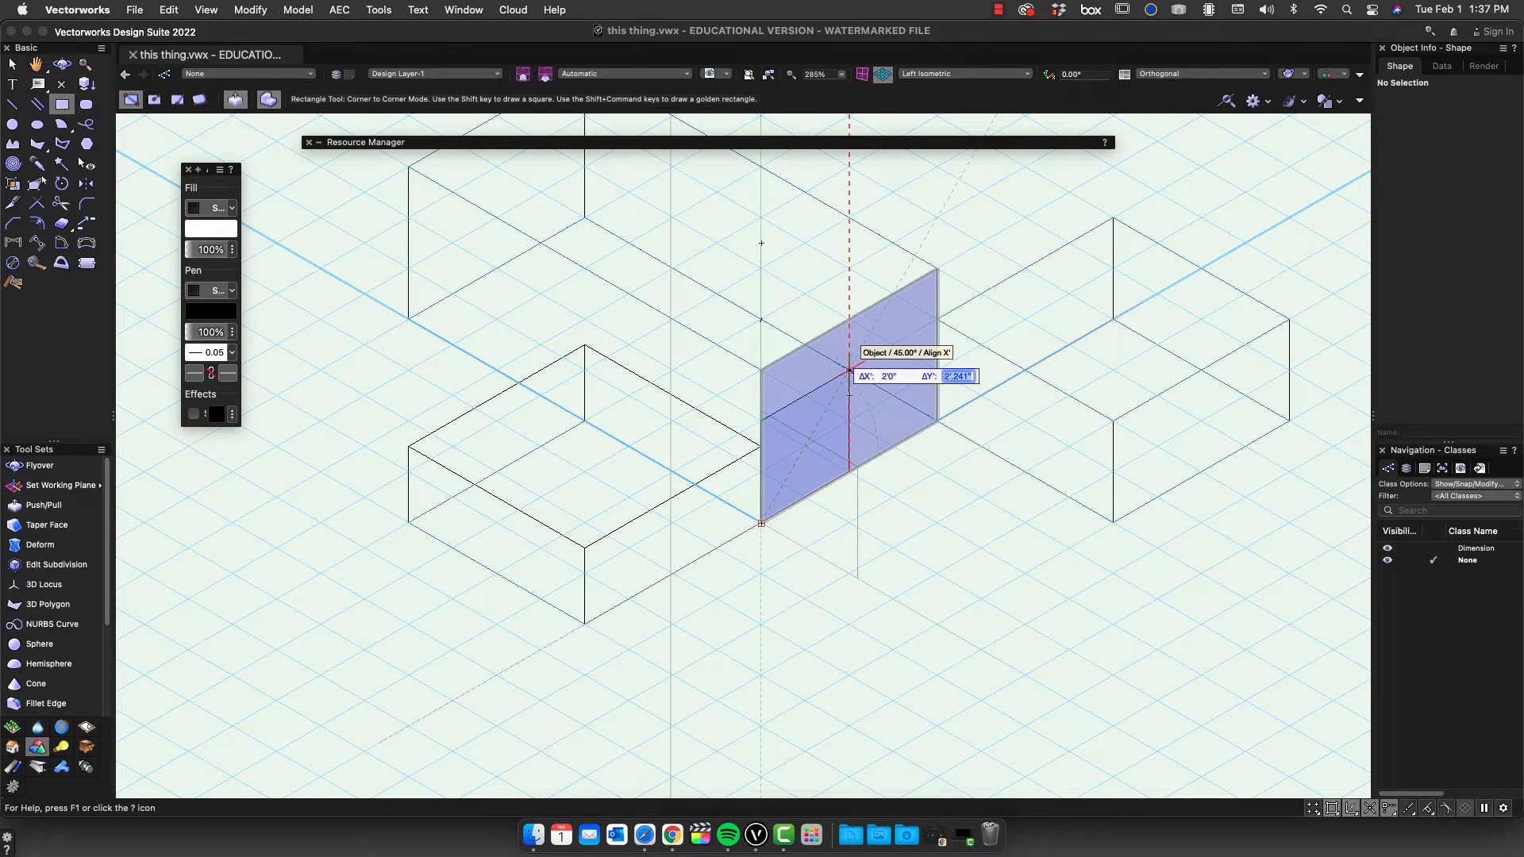
{"action": "type", "text": "18"}
{"action": "key", "text": "Tab"}
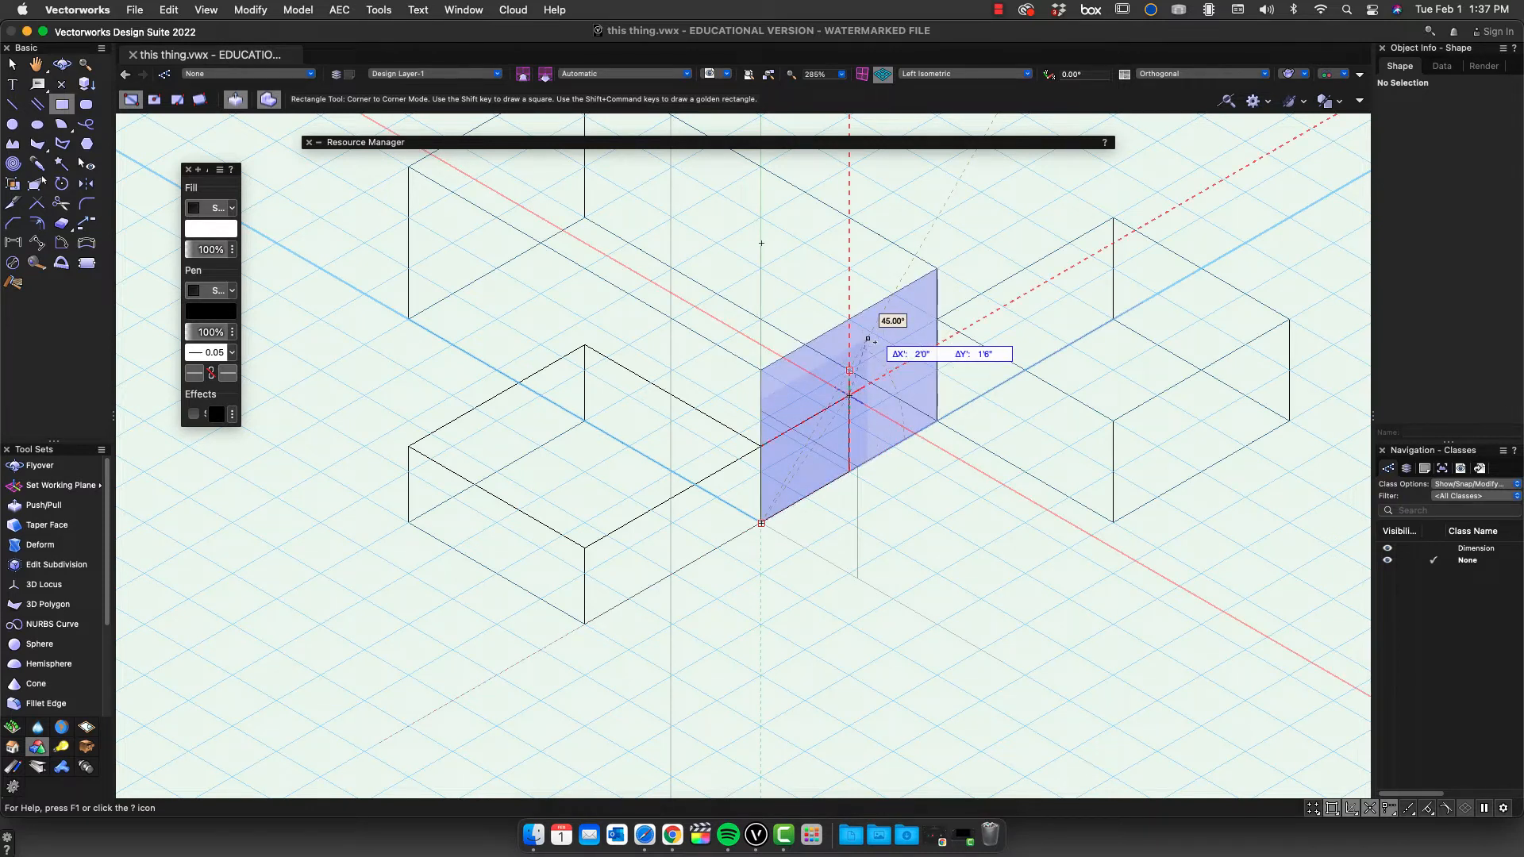
{"action": "left_click", "coordinate": [868, 339]}
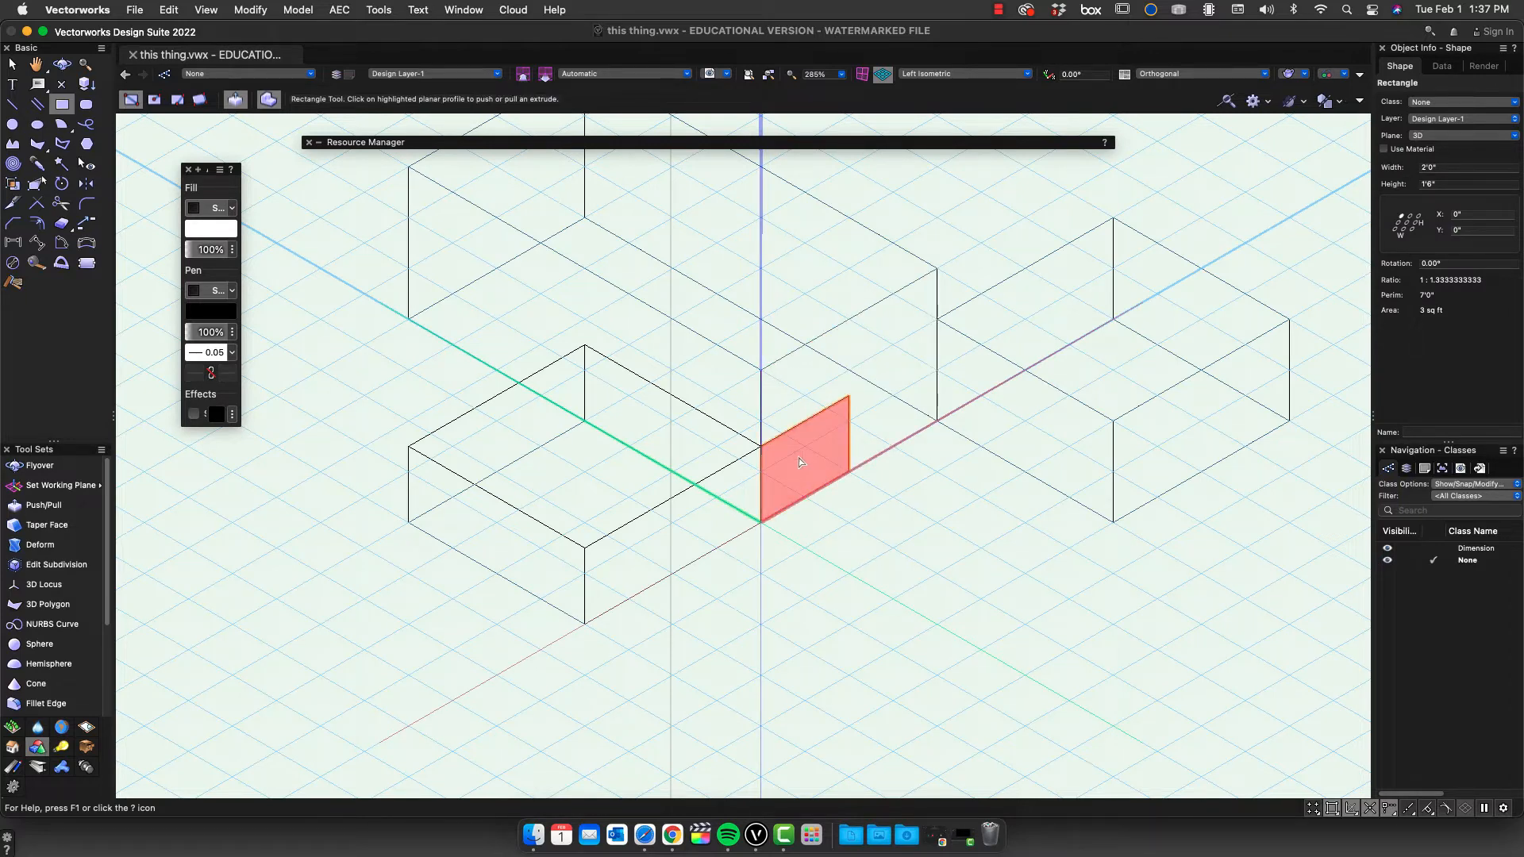
{"action": "left_click_drag", "start_coordinate": [800, 462], "coordinate": [1026, 473]}
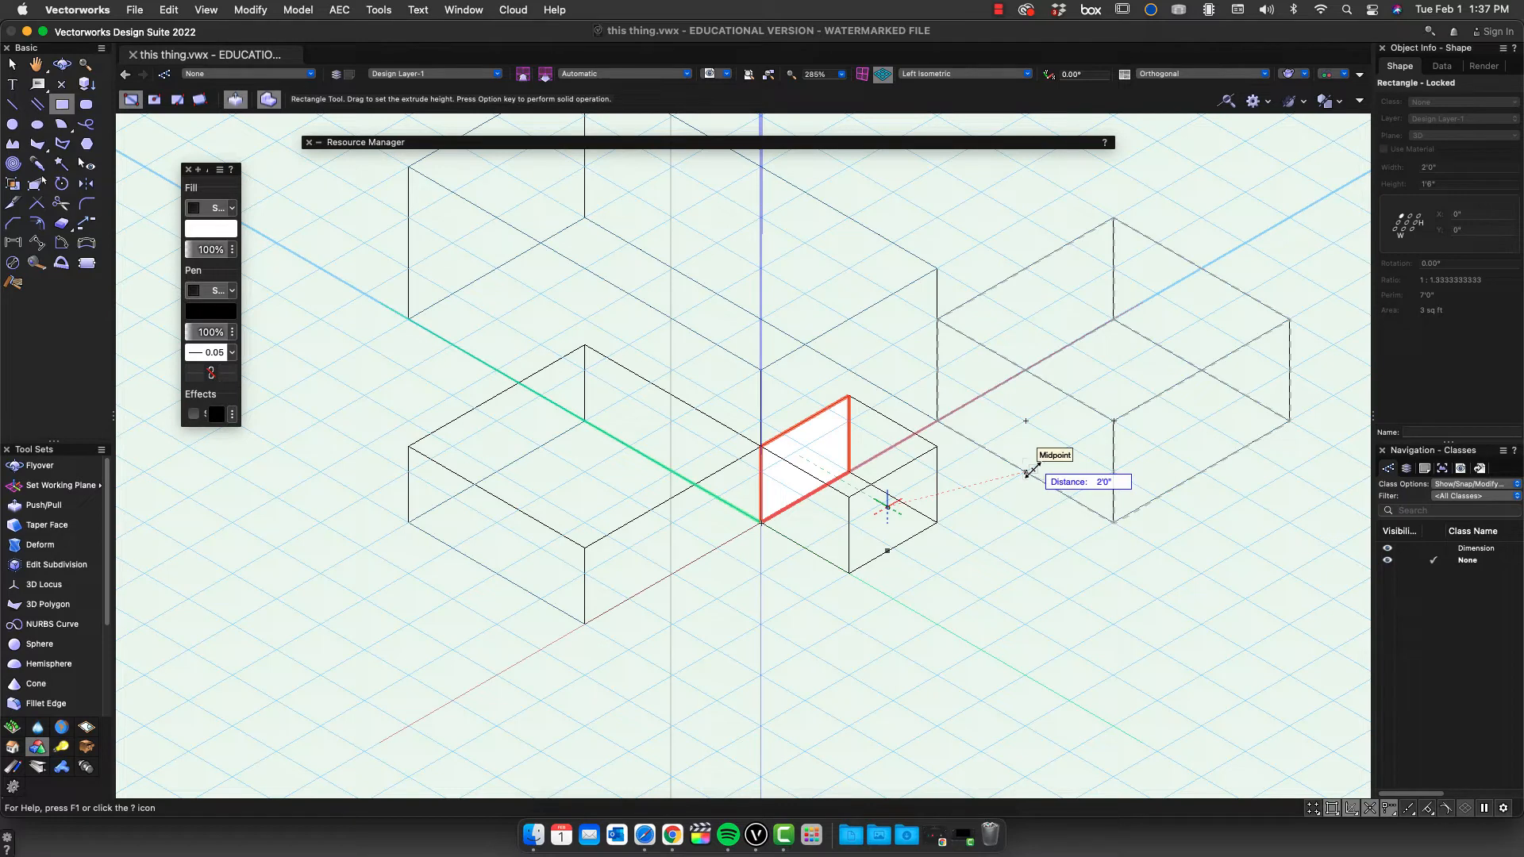
{"action": "left_click_drag", "start_coordinate": [1026, 473], "coordinate": [1026, 473]}
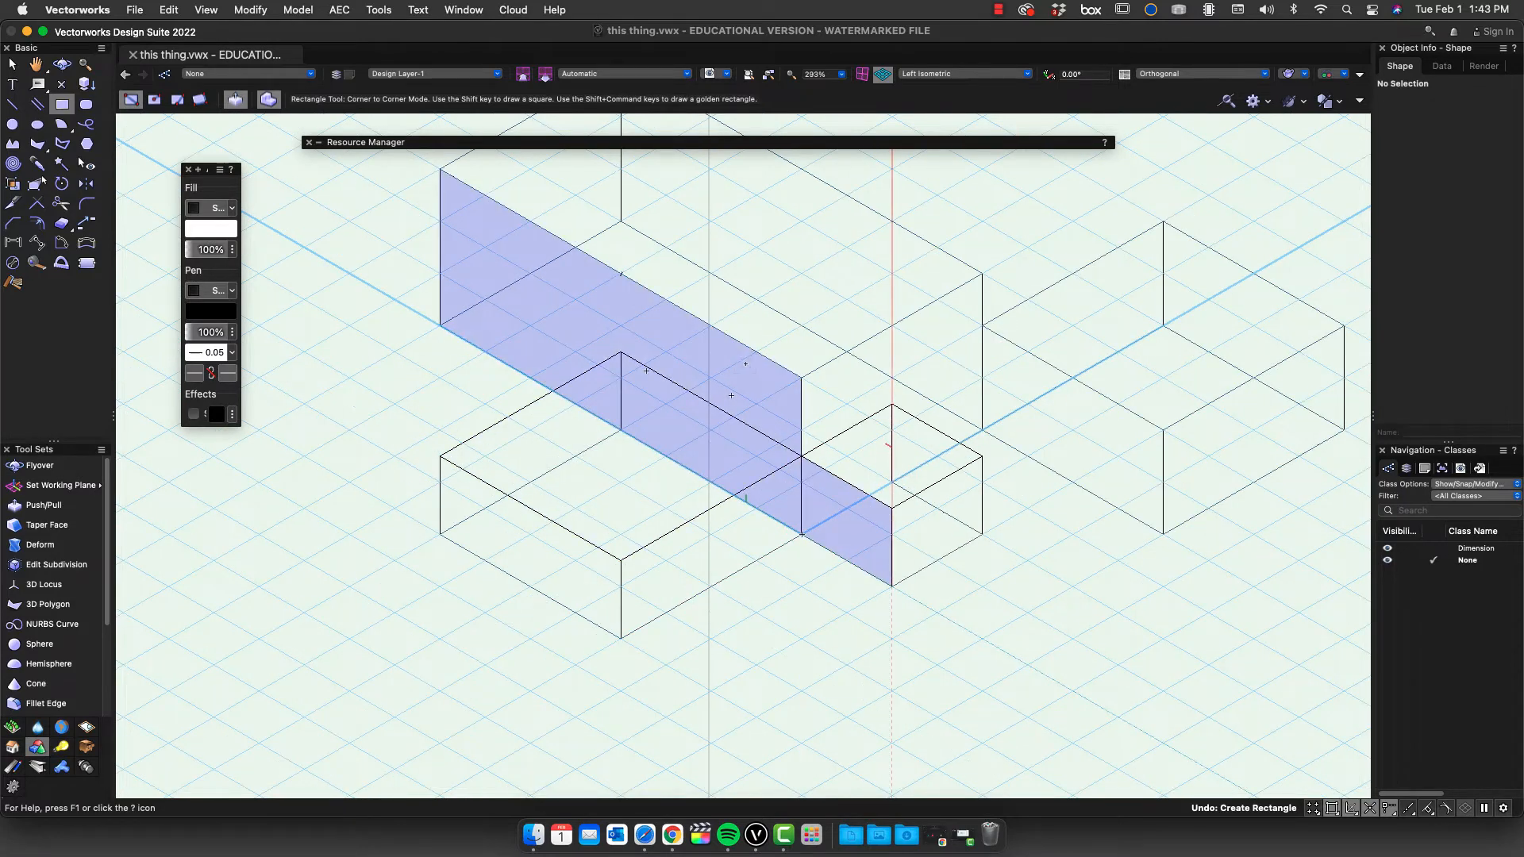
Step: Draw a 12-inch by 4'0" rectangle on the tall block's top face, starting at the midpoint of its long front edge
{"action": "key", "text": "space"}
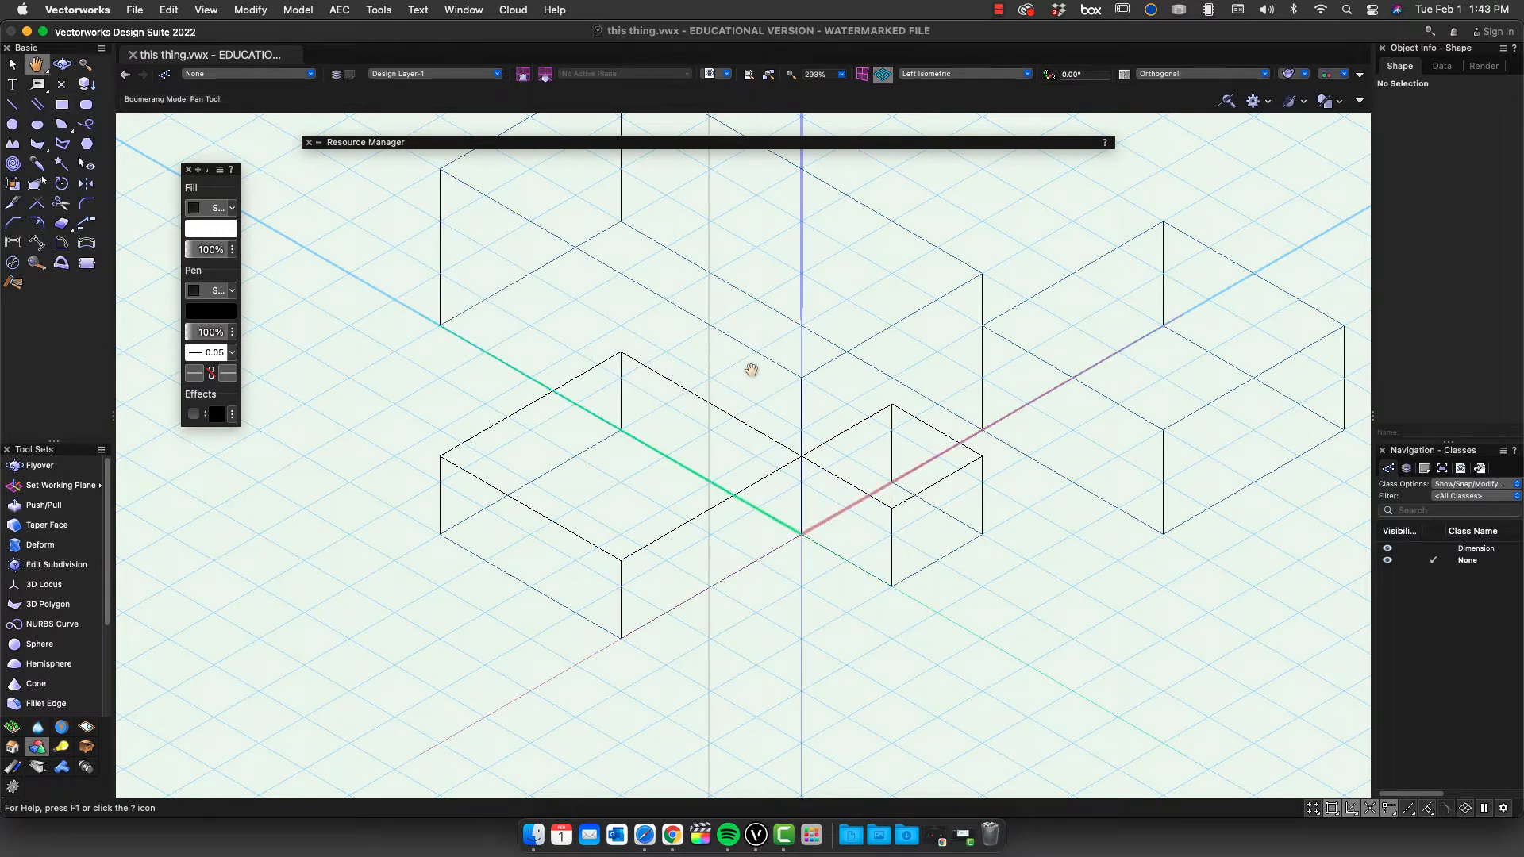
{"action": "mouse_move", "coordinate": [802, 404]}
{"action": "left_mouse_down"}
{"action": "mouse_move", "coordinate": [619, 503]}
{"action": "mouse_move", "coordinate": [698, 600]}
{"action": "mouse_move", "coordinate": [649, 517]}
{"action": "mouse_move", "coordinate": [735, 476]}
{"action": "mouse_move", "coordinate": [634, 515]}
{"action": "mouse_move", "coordinate": [650, 493]}
{"action": "mouse_move", "coordinate": [724, 490]}
{"action": "mouse_move", "coordinate": [659, 494]}
{"action": "left_mouse_up"}
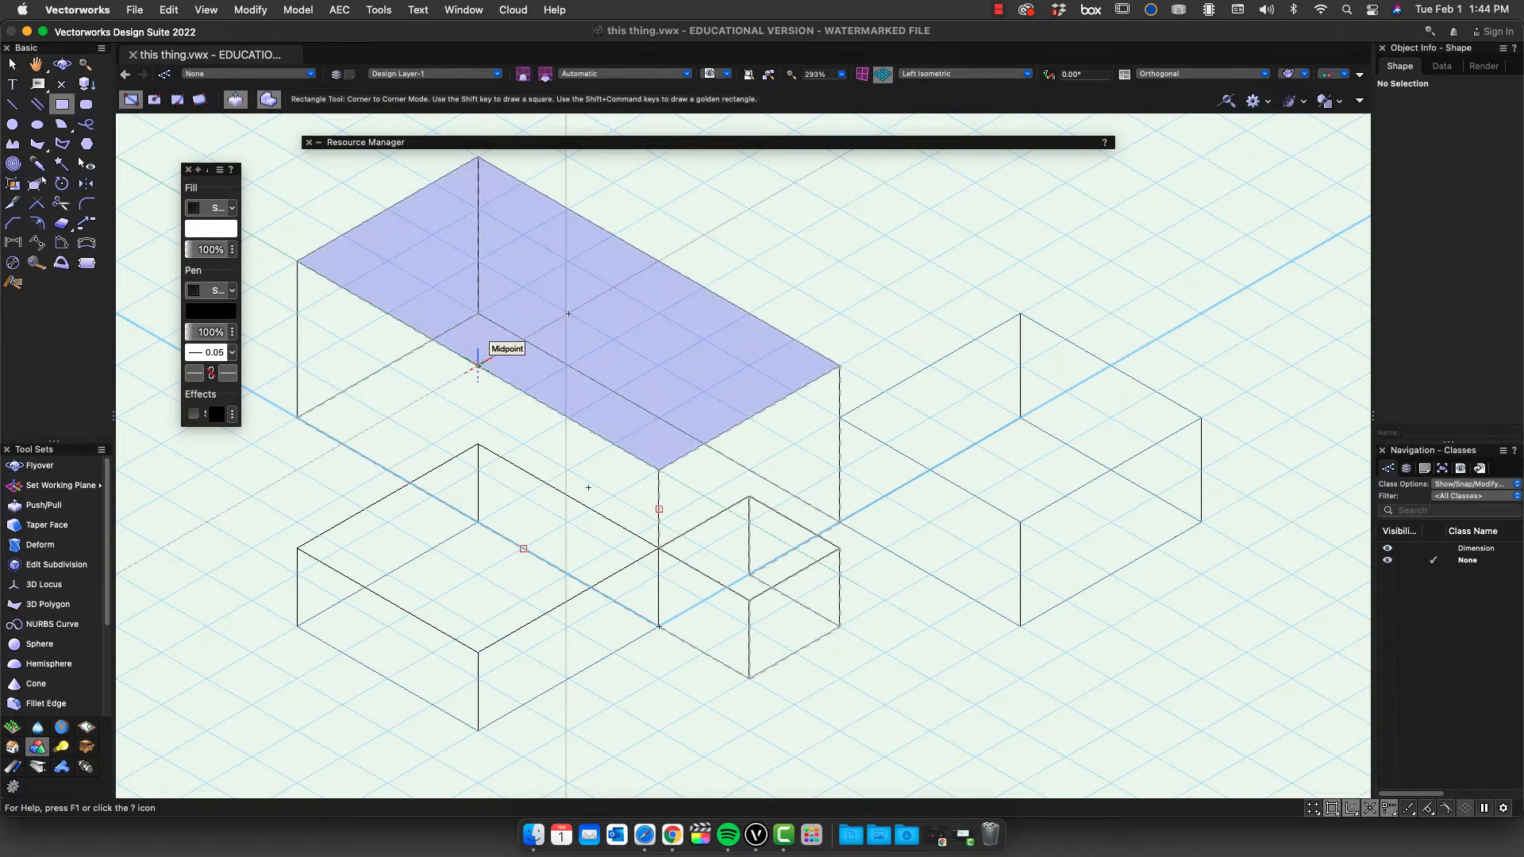
{"action": "left_click", "coordinate": [478, 359]}
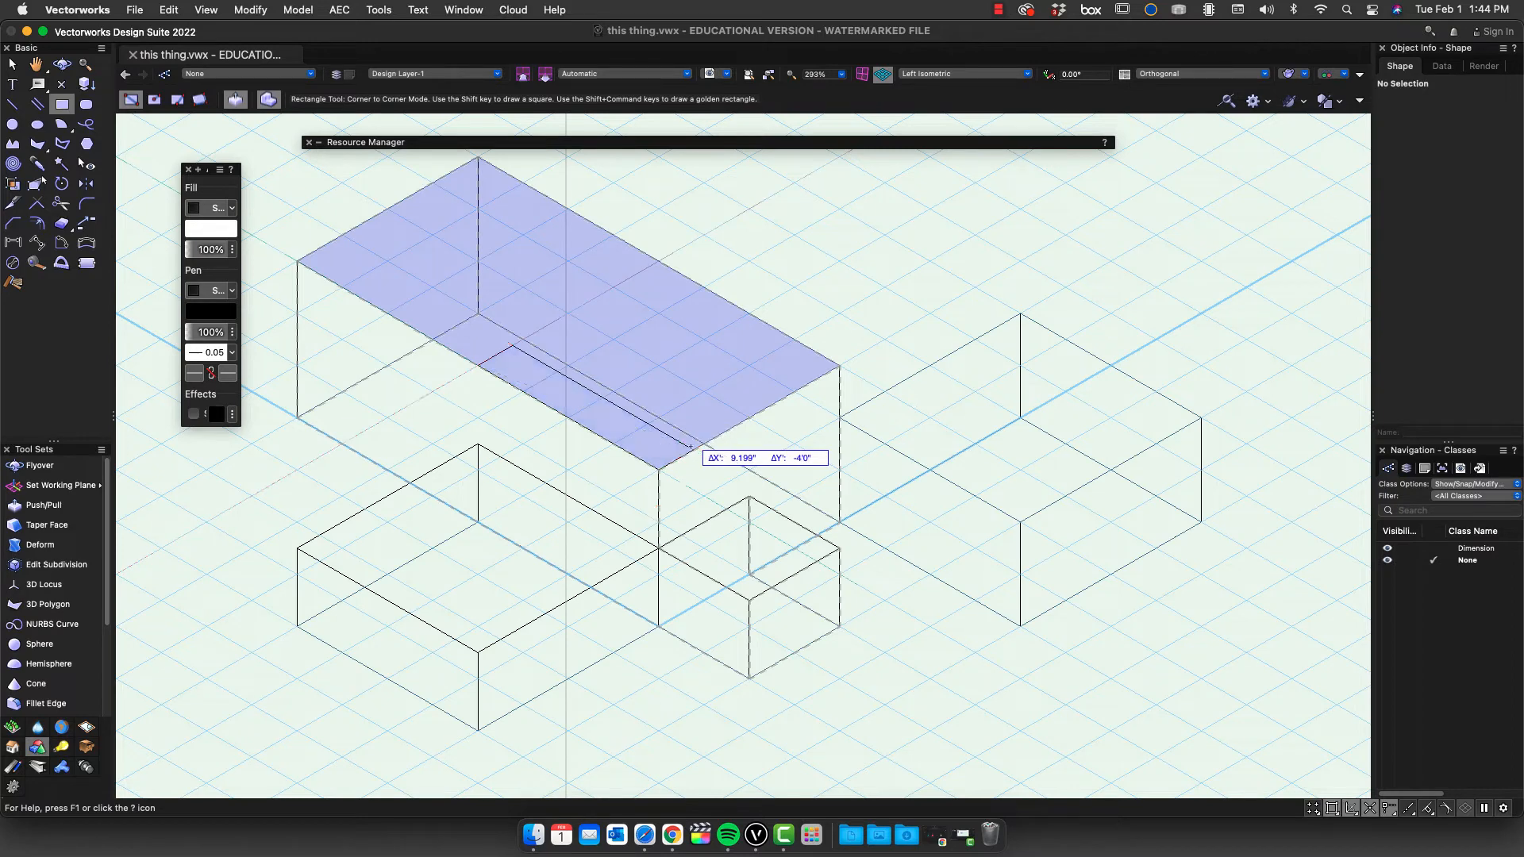
{"action": "key", "text": "Tab"}
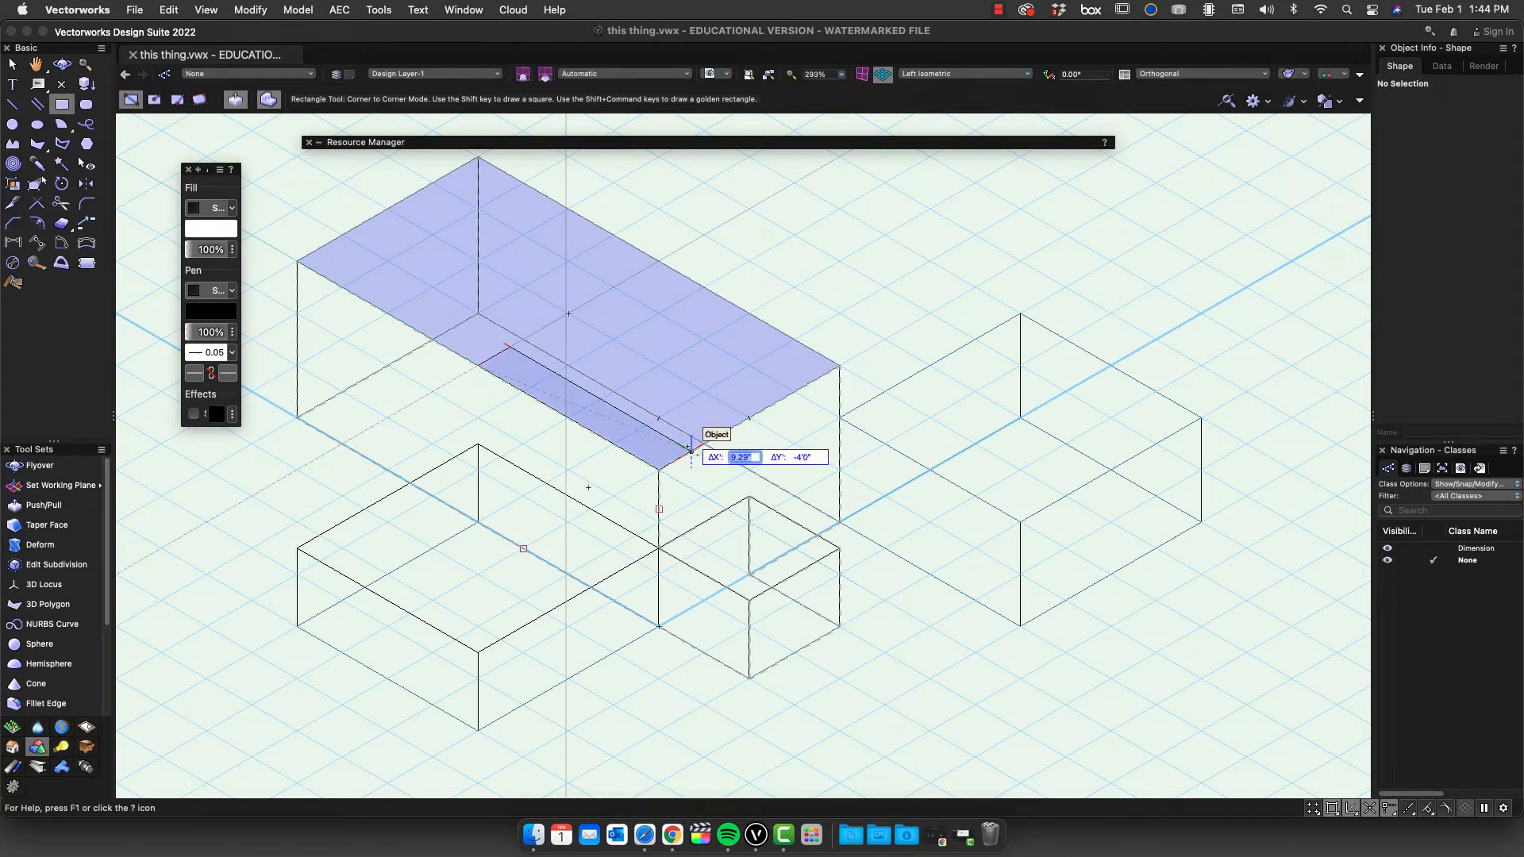
{"action": "type", "text": "12"}
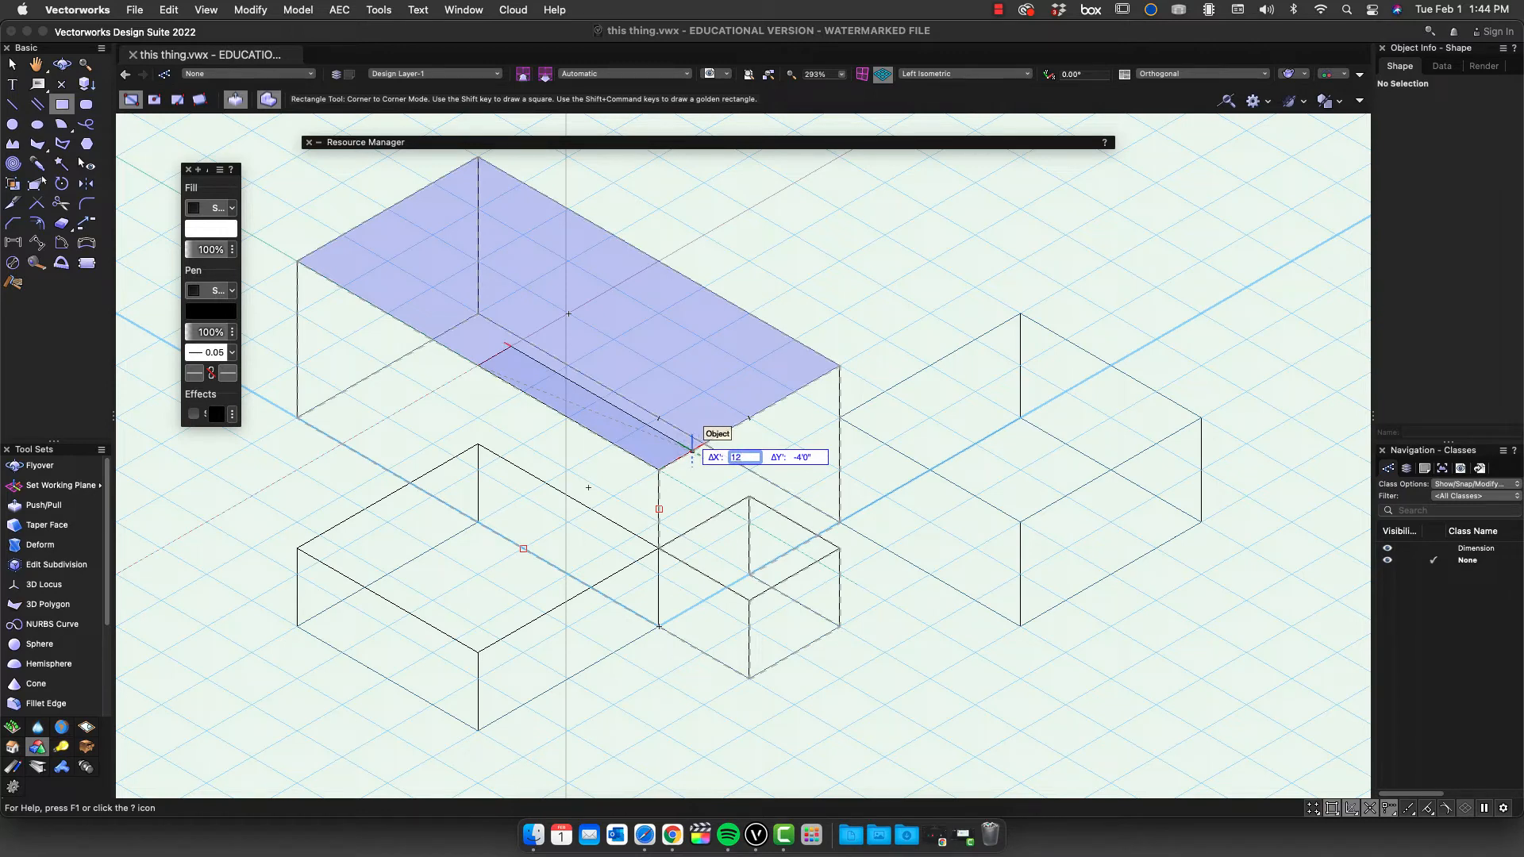
{"action": "key", "text": "Tab"}
{"action": "key", "text": "Return"}
{"action": "left_click", "coordinate": [704, 443]}
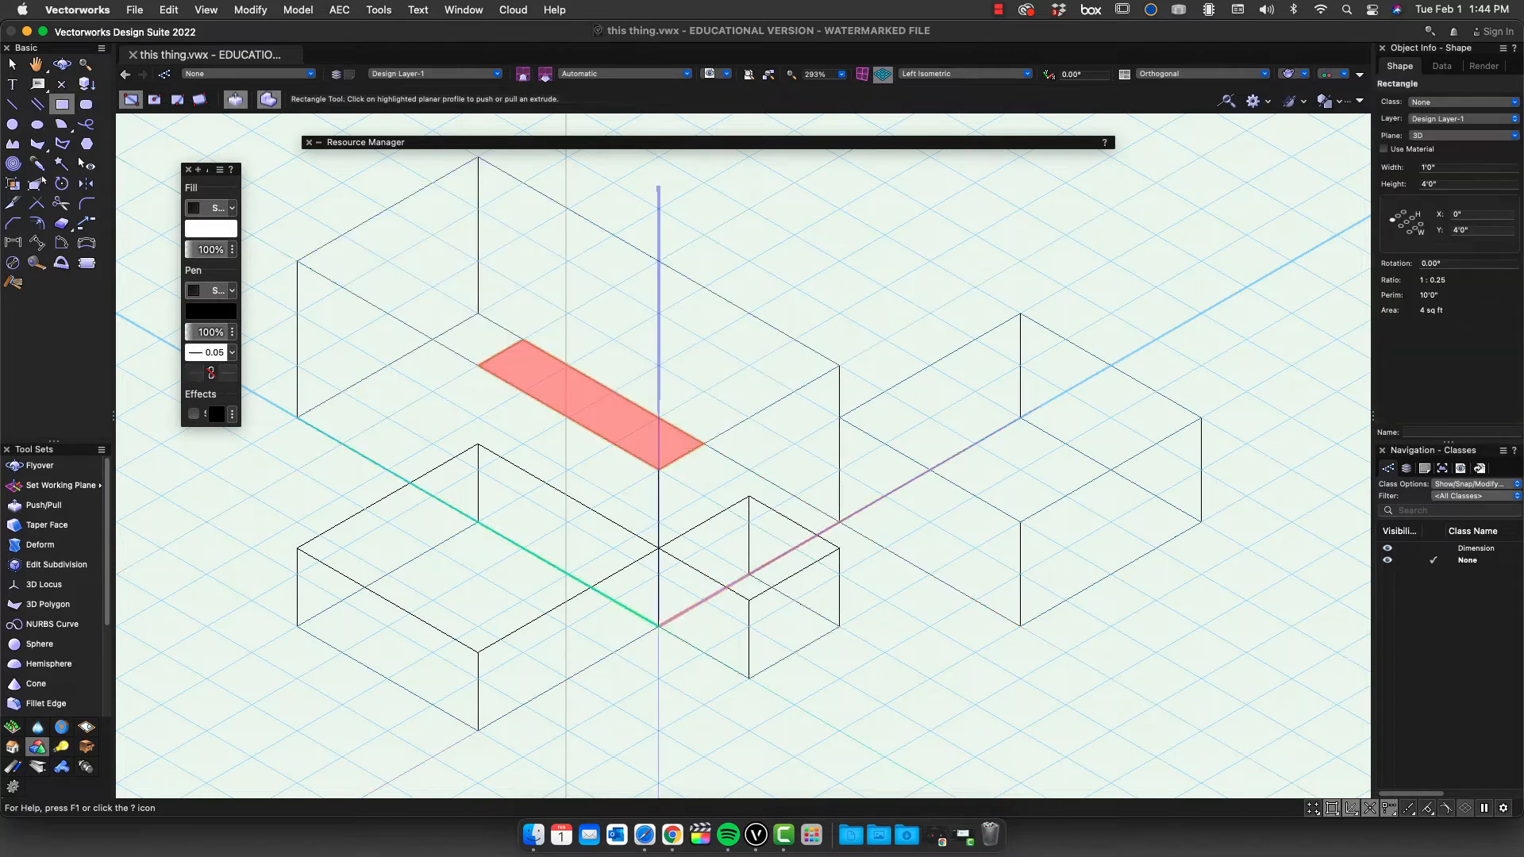
Step: Push the rectangle 9 inches down into the tall block to cut a notch, and create a backup copy of the document
{"action": "left_click_drag", "start_coordinate": [603, 412], "coordinate": [601, 461]}
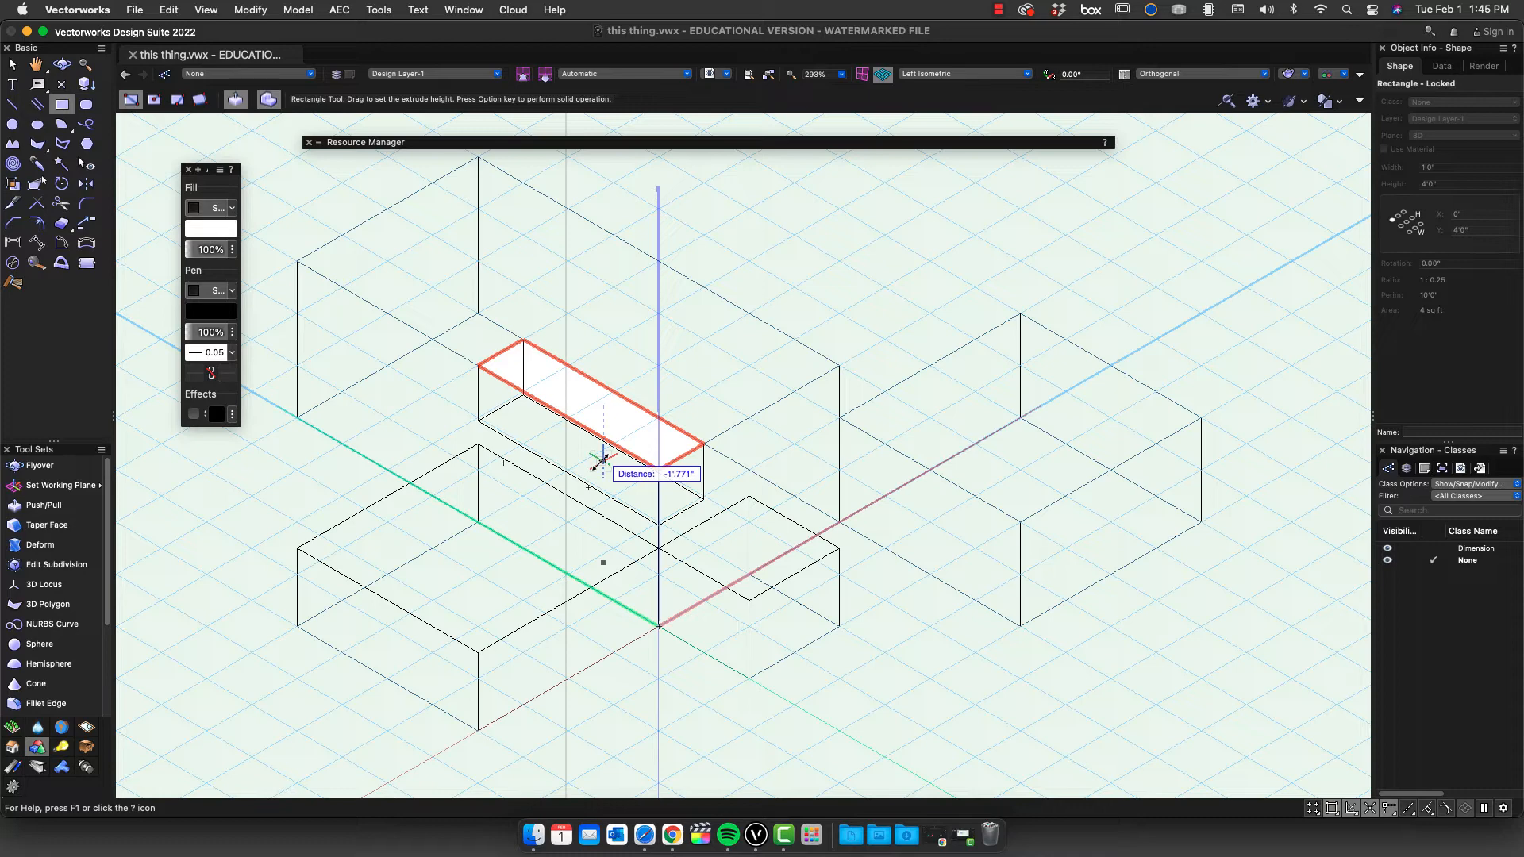
{"action": "key", "text": "Tab"}
{"action": "type", "text": "-9"}
{"action": "key", "text": "Return"}
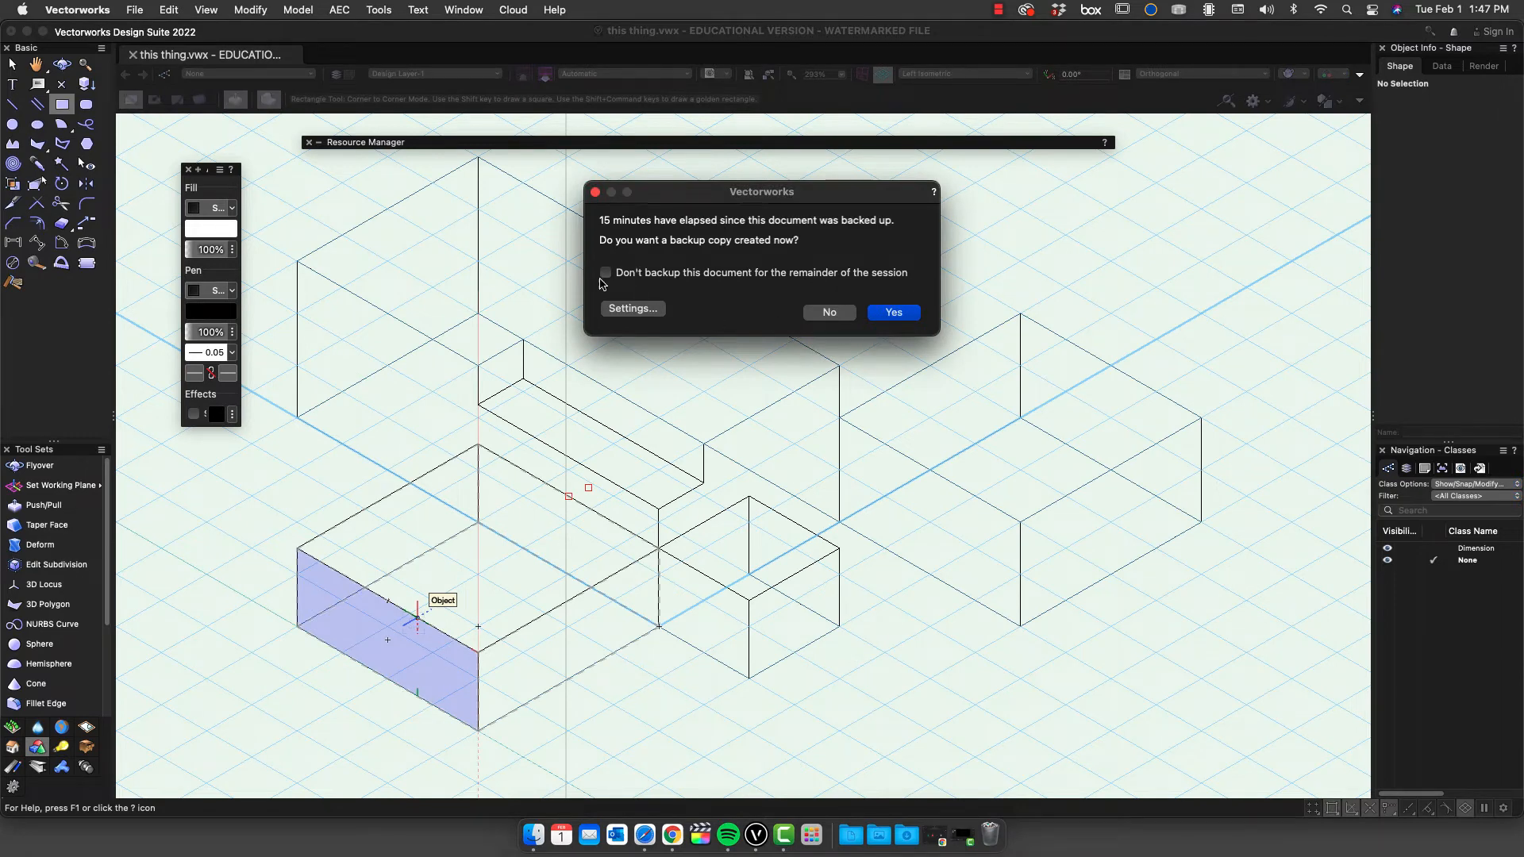
{"action": "left_click", "coordinate": [895, 312]}
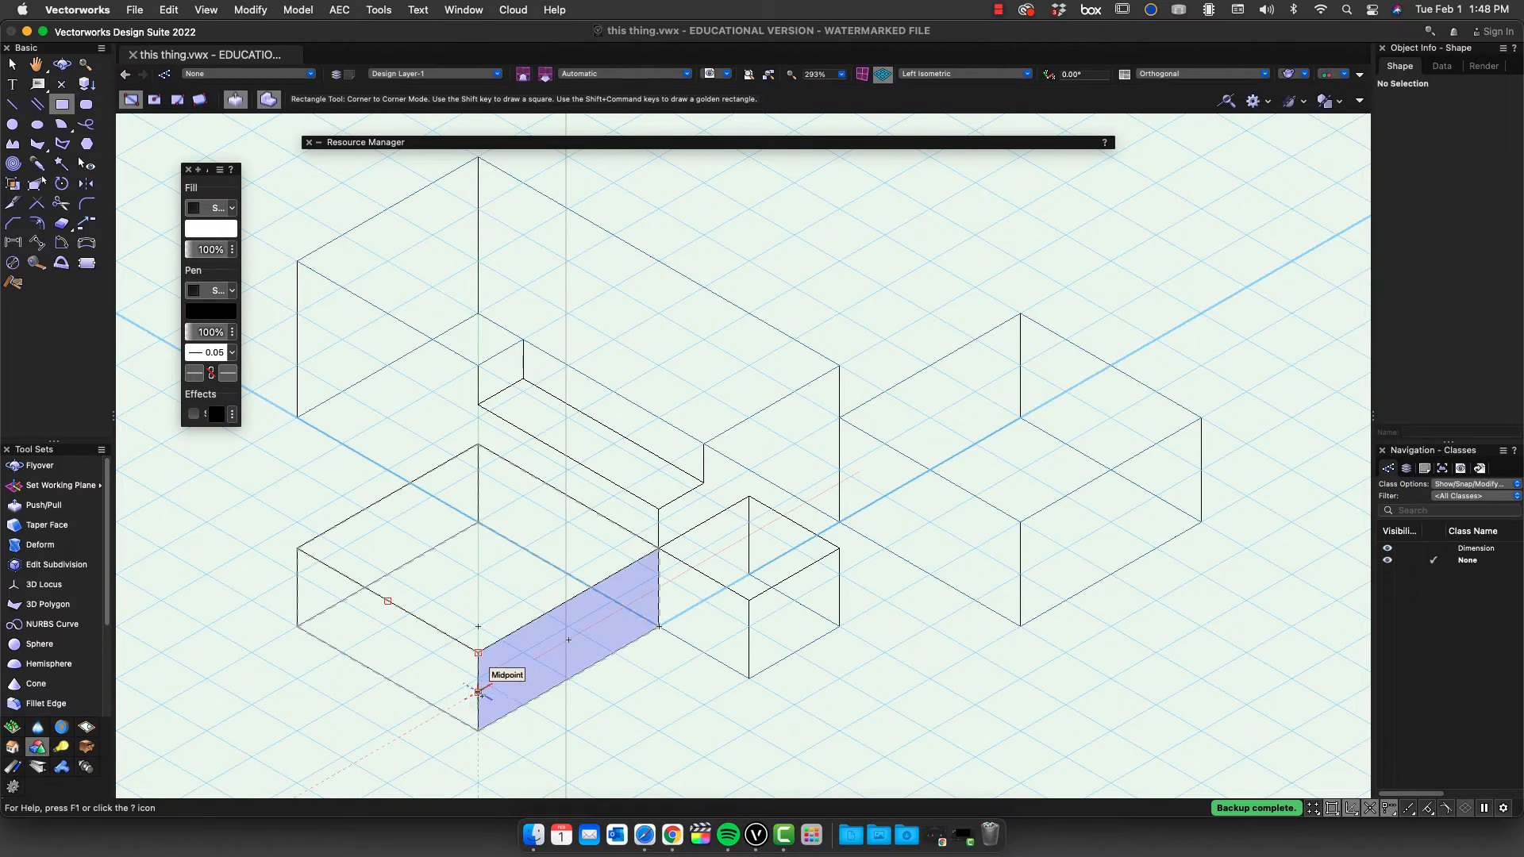
Step: Draw a 4'0" by 9" rectangle over the lower half of the low block's side face and pull it out 12 inches as a step
{"action": "left_click", "coordinate": [478, 692]}
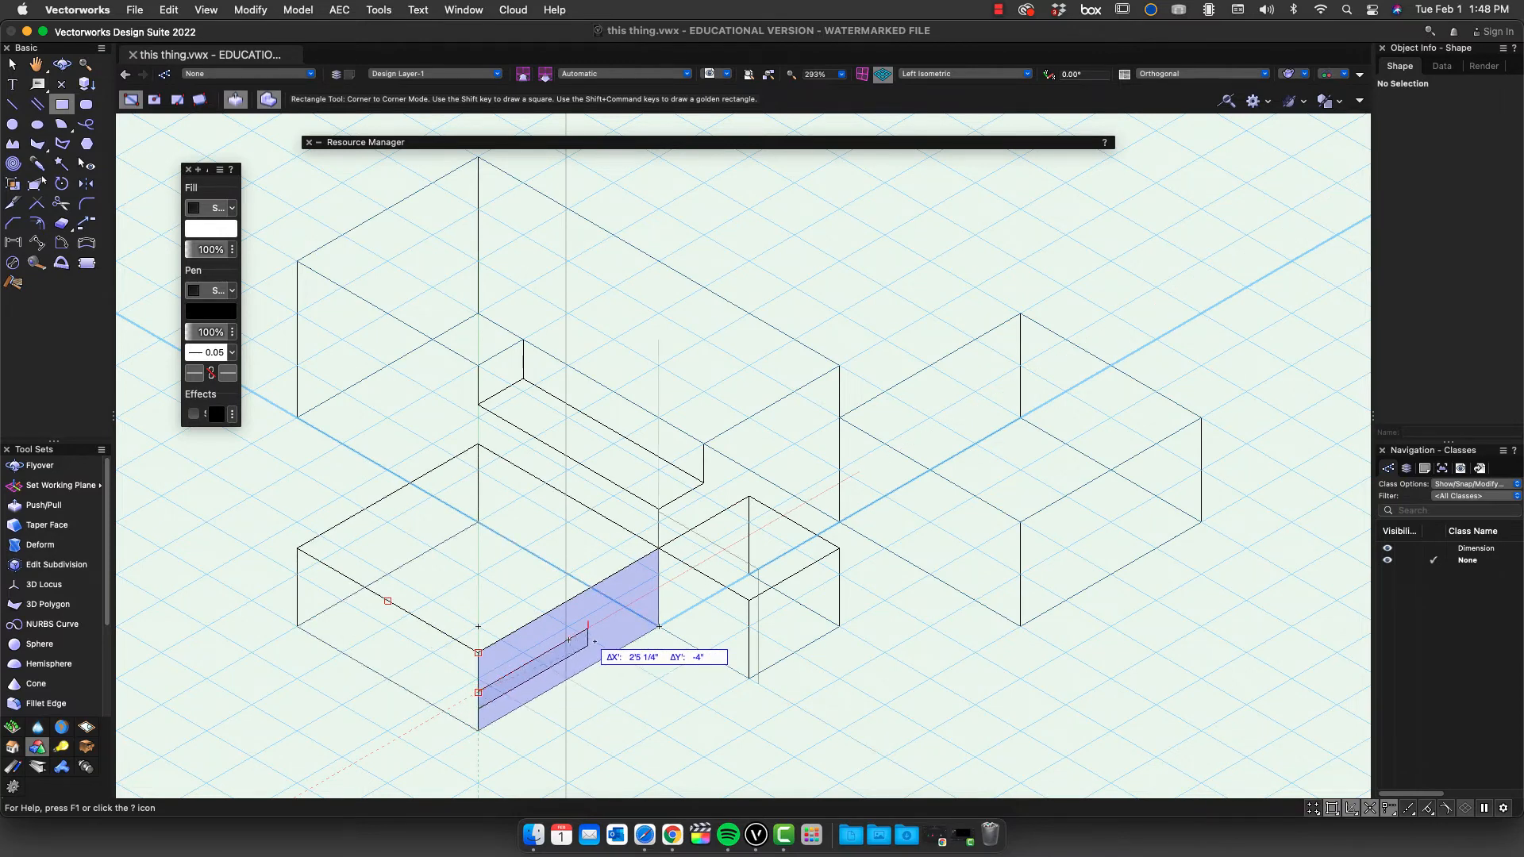
{"action": "left_click", "coordinate": [658, 627]}
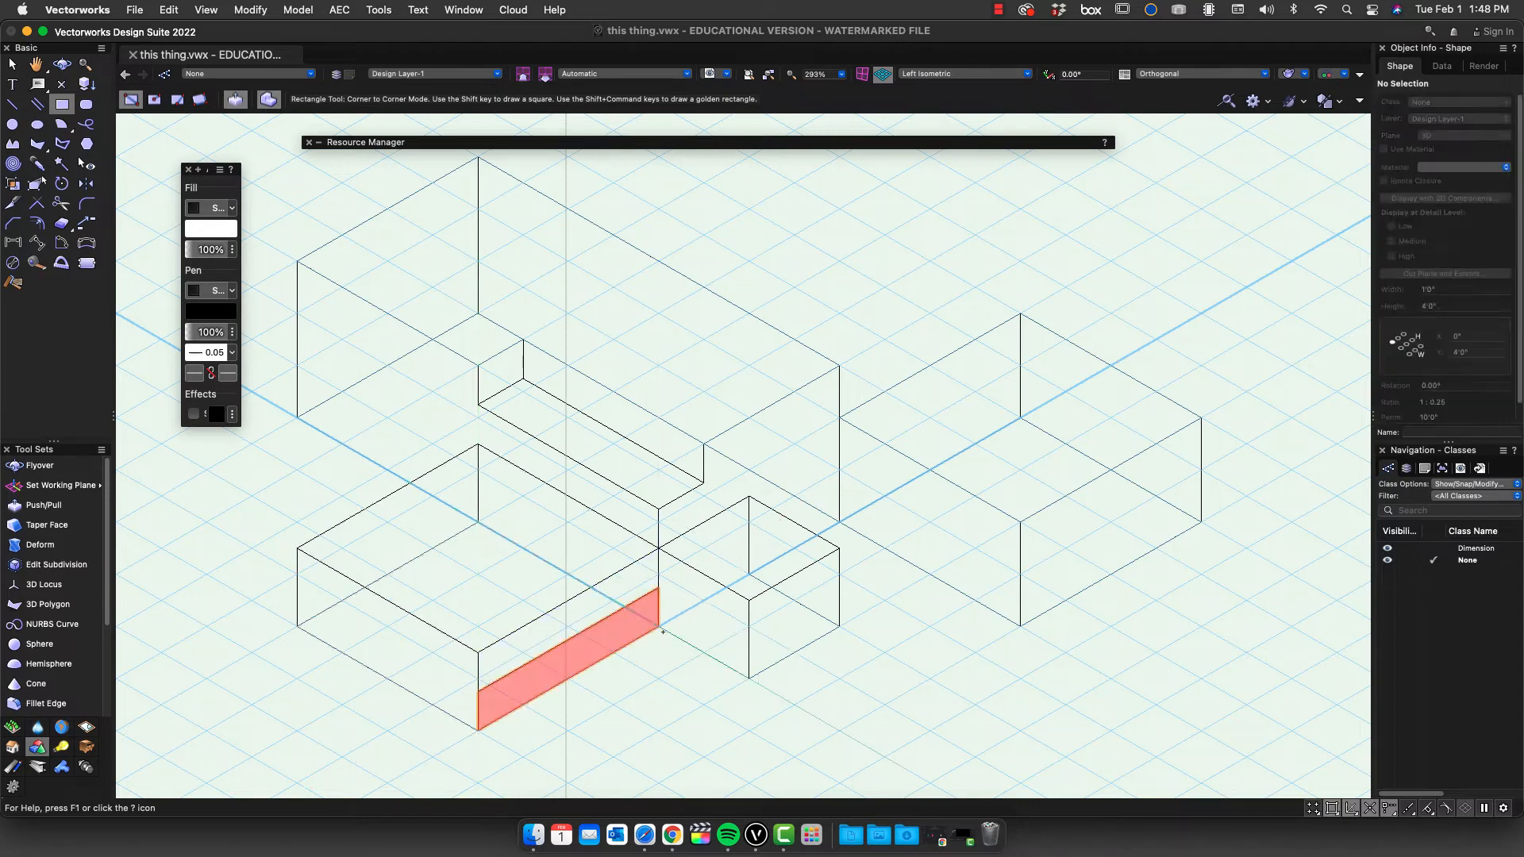
{"action": "left_click", "coordinate": [599, 642]}
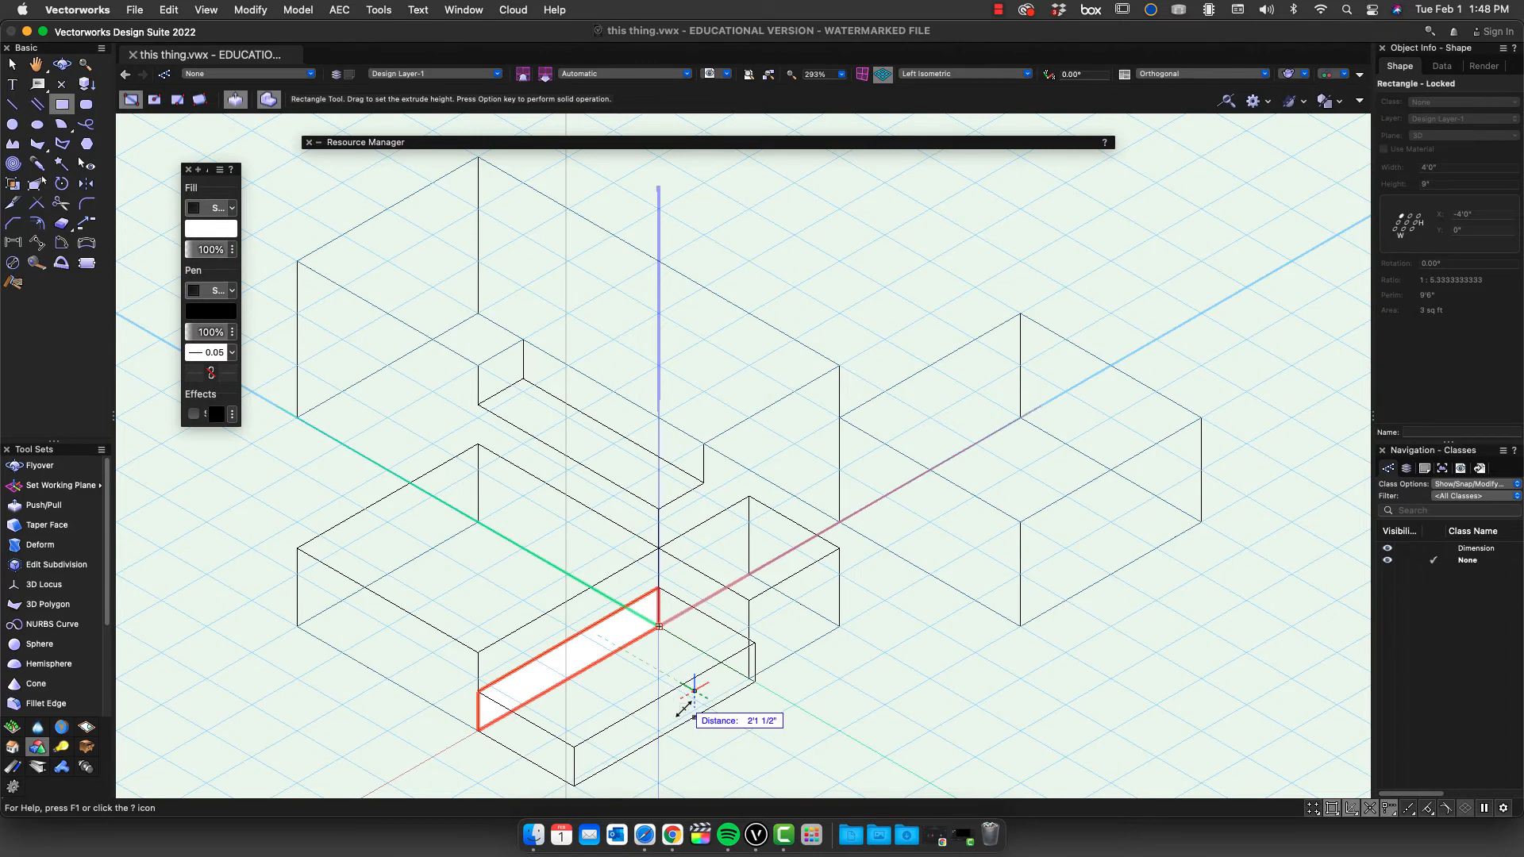
{"action": "key", "text": "Tab"}
{"action": "type", "text": "12"}
{"action": "key", "text": "Return"}
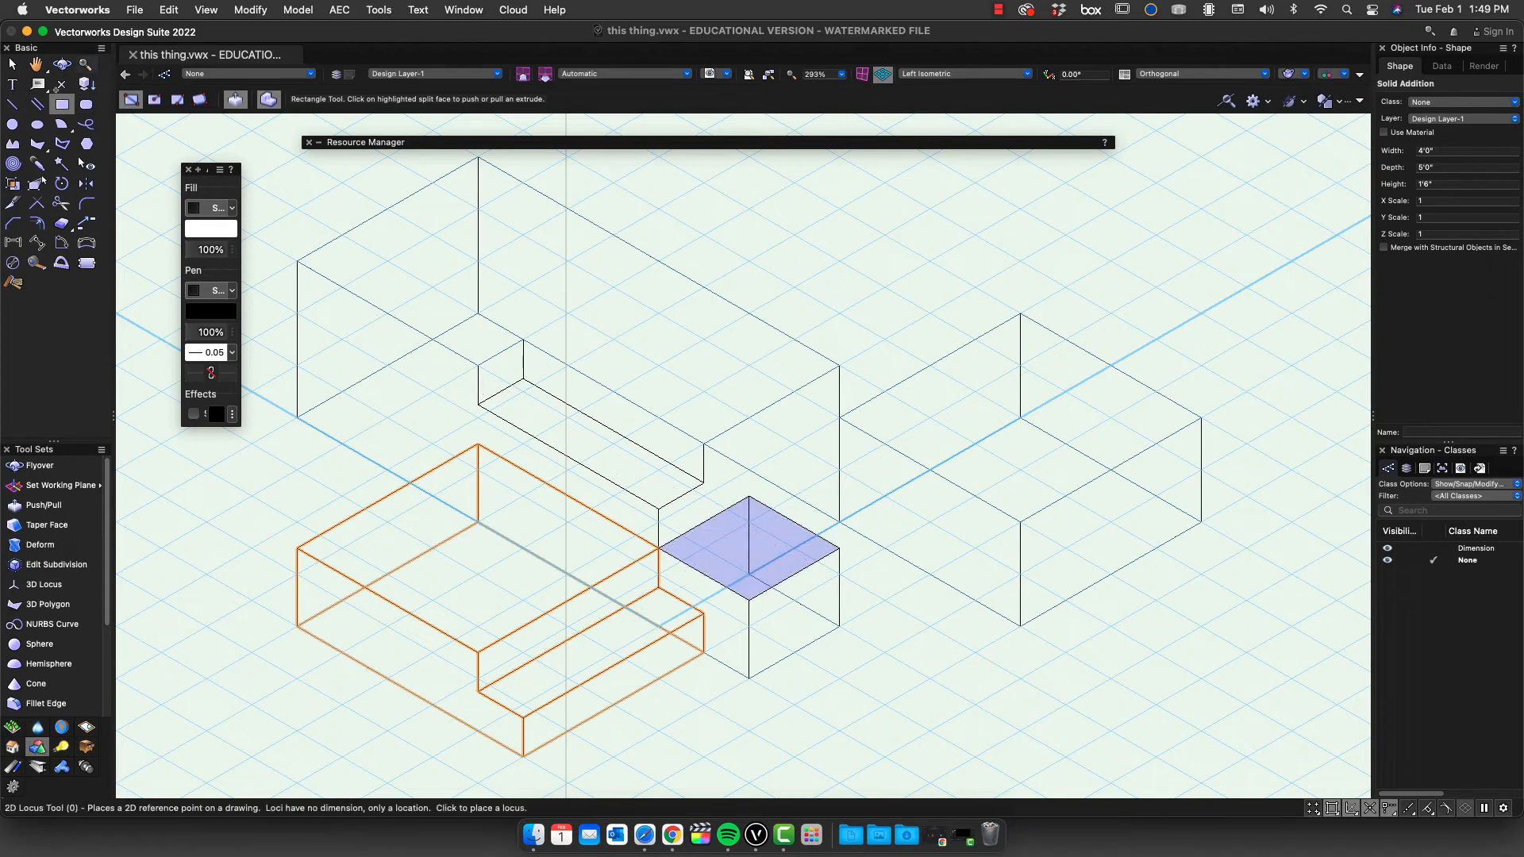
Step: Draw a circle with a 12-inch radius centred on the top face of the small block
{"action": "left_click", "coordinate": [13, 123]}
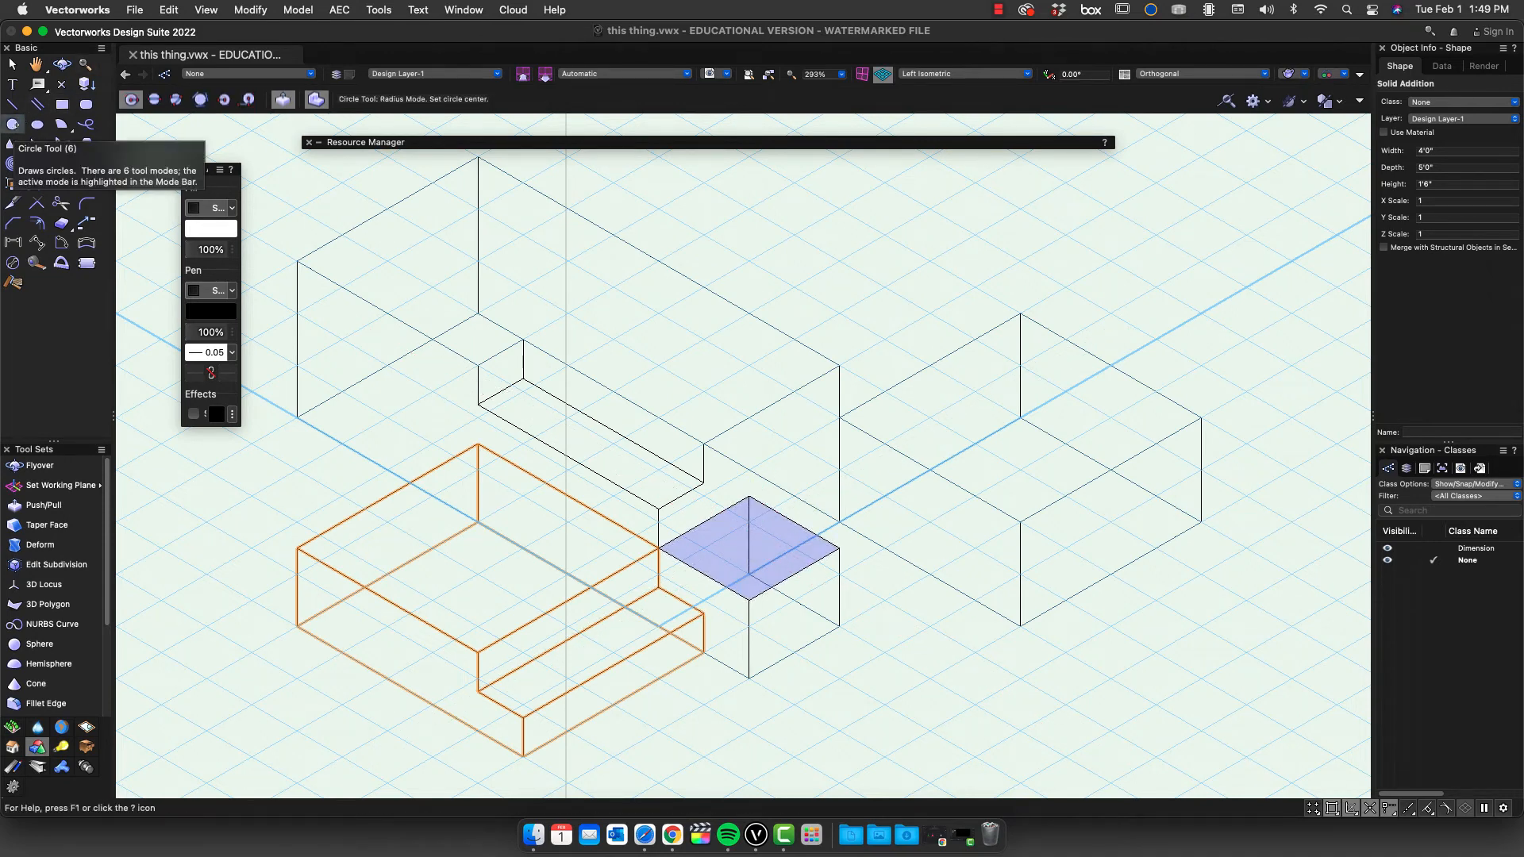
{"action": "left_click", "coordinate": [750, 549]}
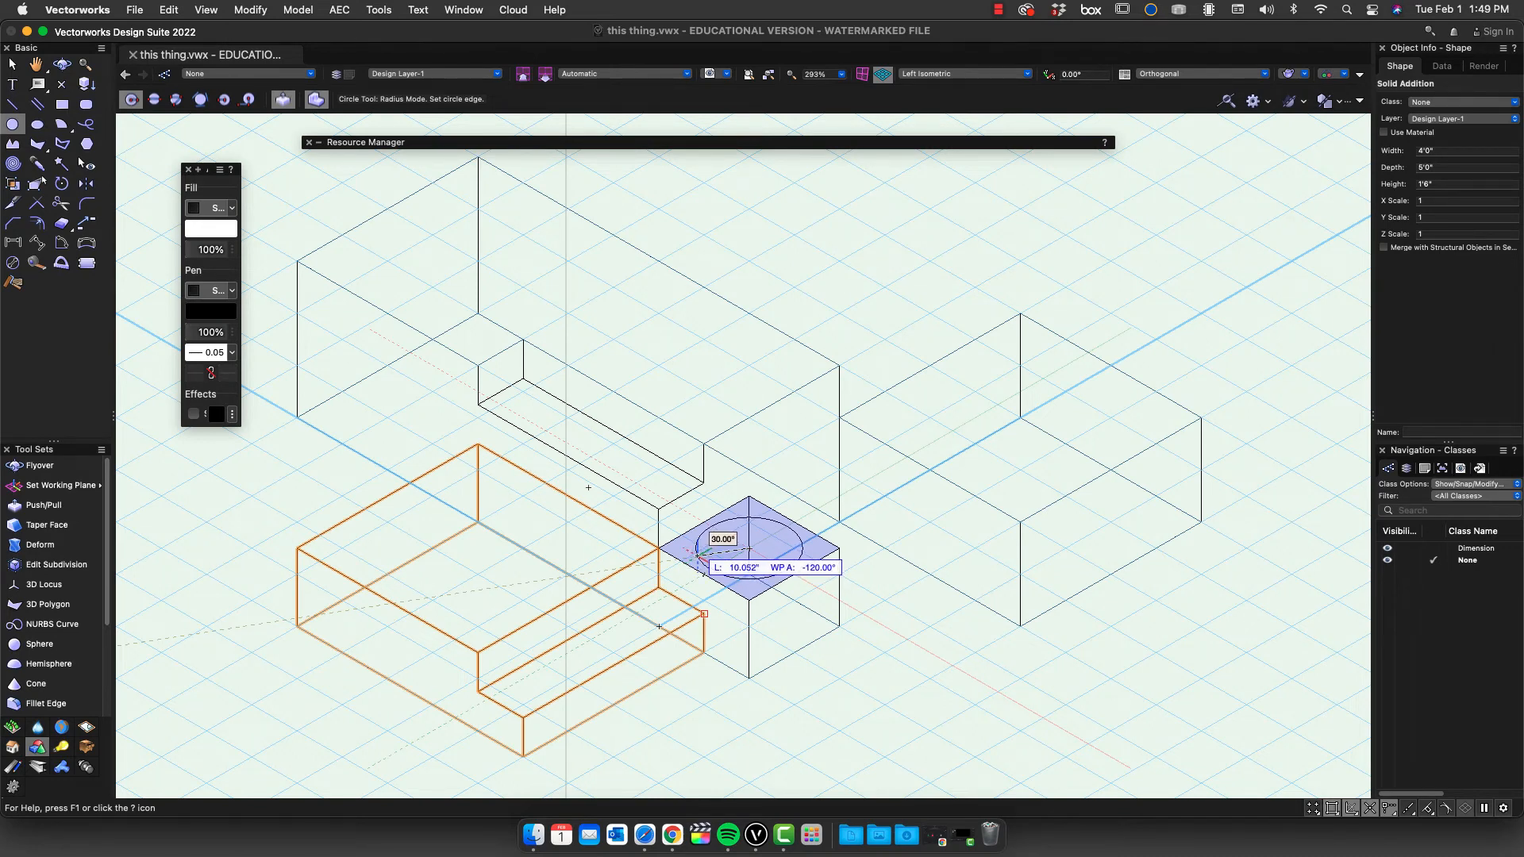
{"action": "key", "text": "Tab"}
{"action": "type", "text": "12"}
{"action": "key", "text": "Return"}
{"action": "left_click", "coordinate": [688, 558]}
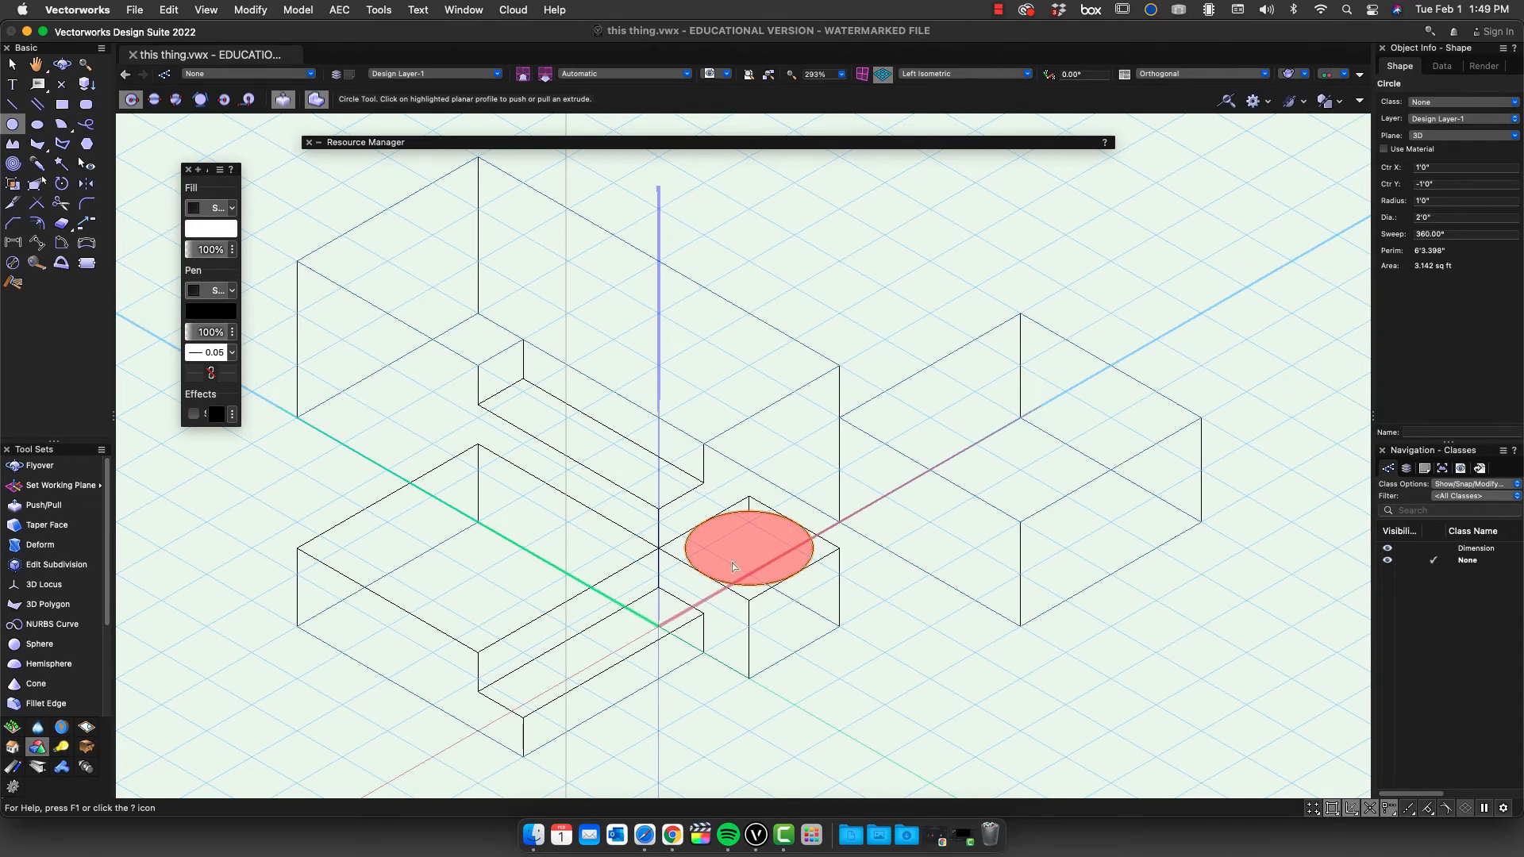
Step: Set the circle's diameter to 18 inches
{"action": "left_click", "coordinate": [791, 525]}
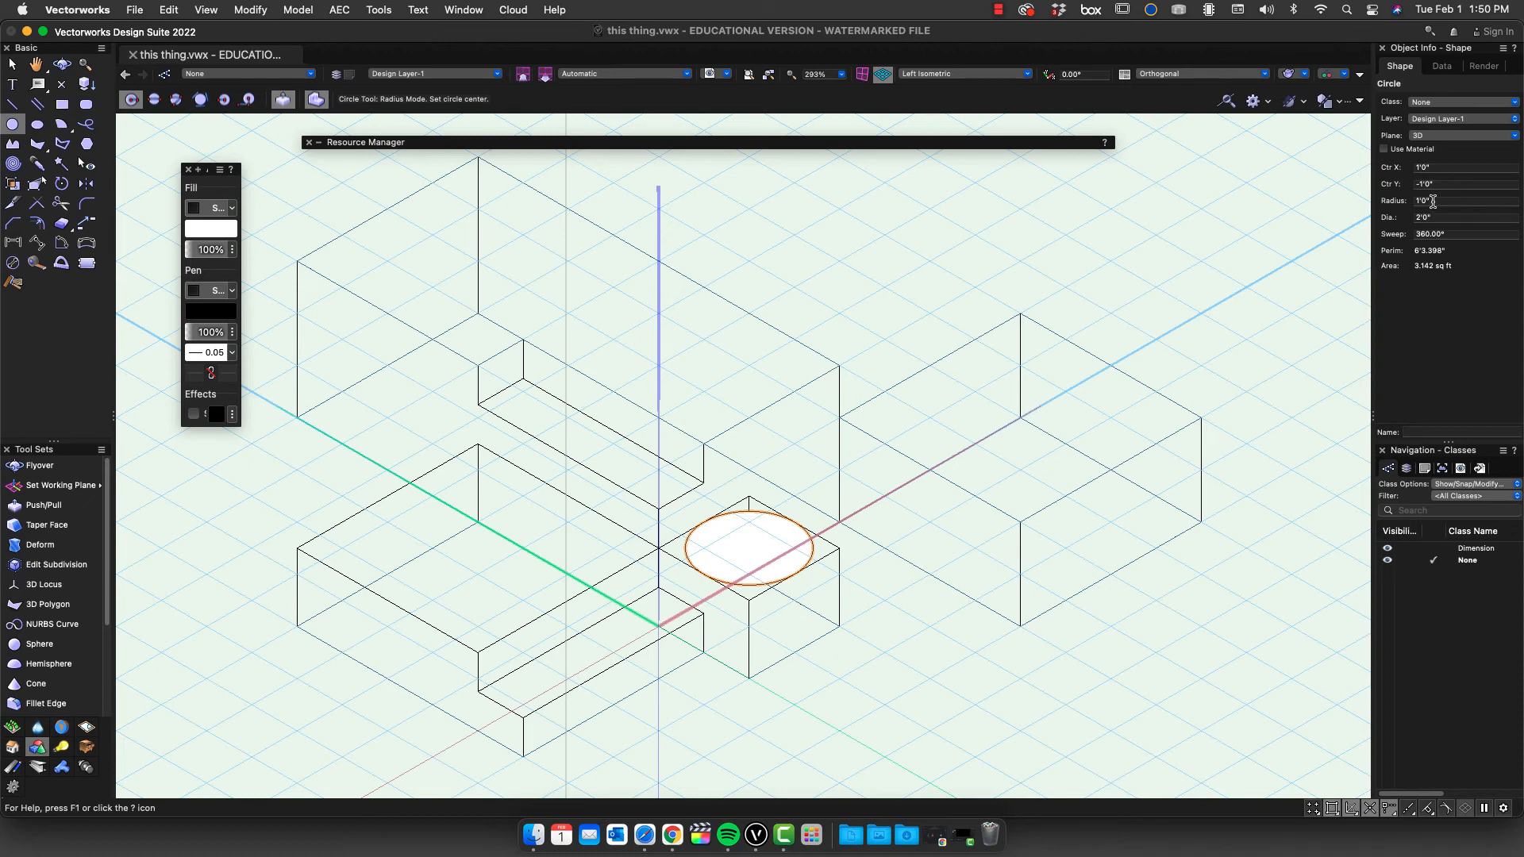
{"action": "left_click", "coordinate": [1435, 217]}
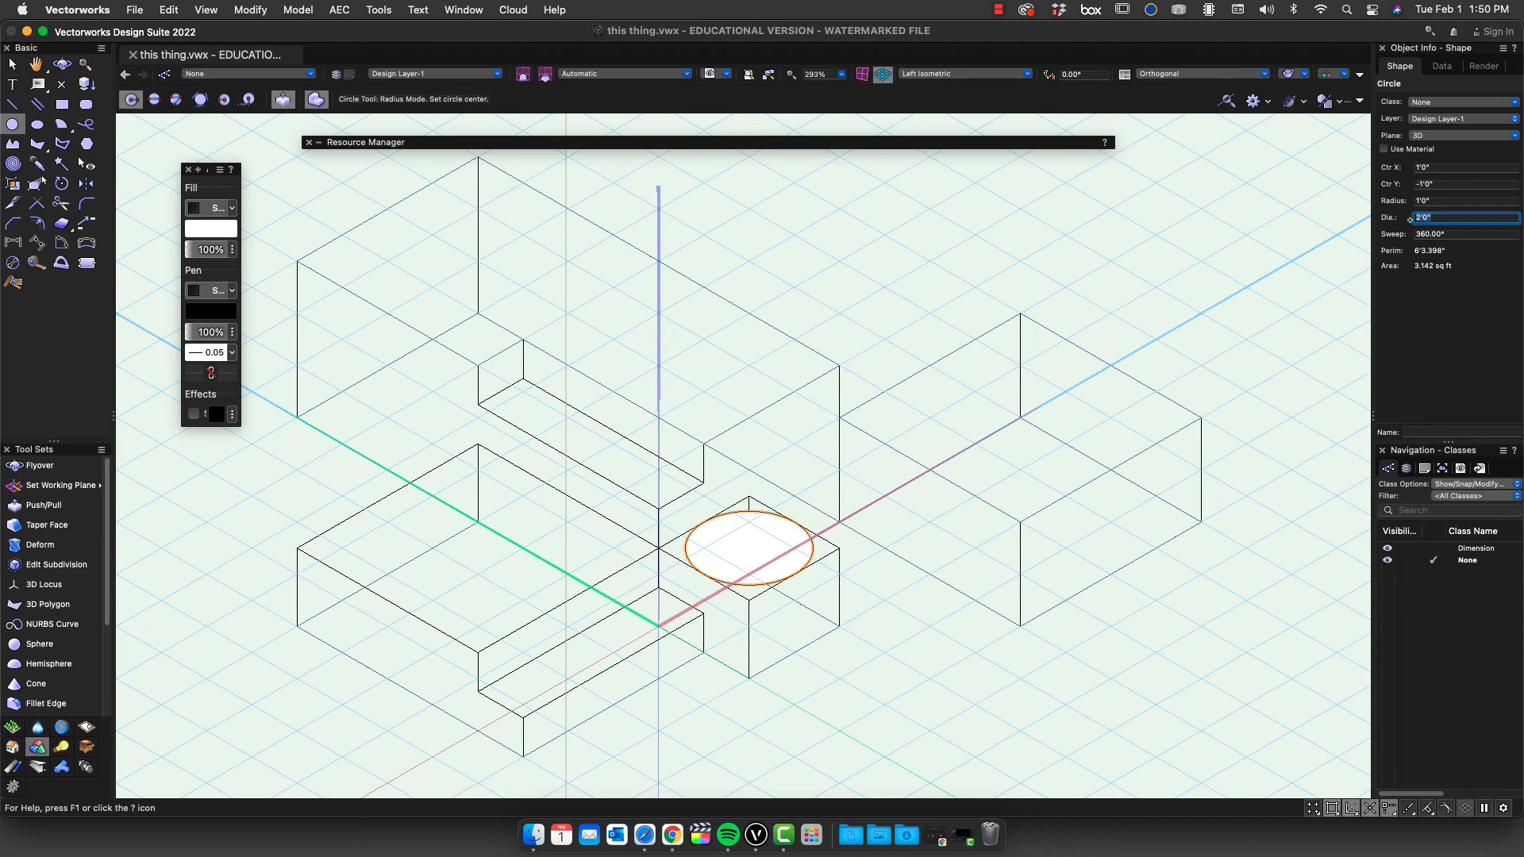
{"action": "type", "text": "18"}
{"action": "key", "text": "Return"}
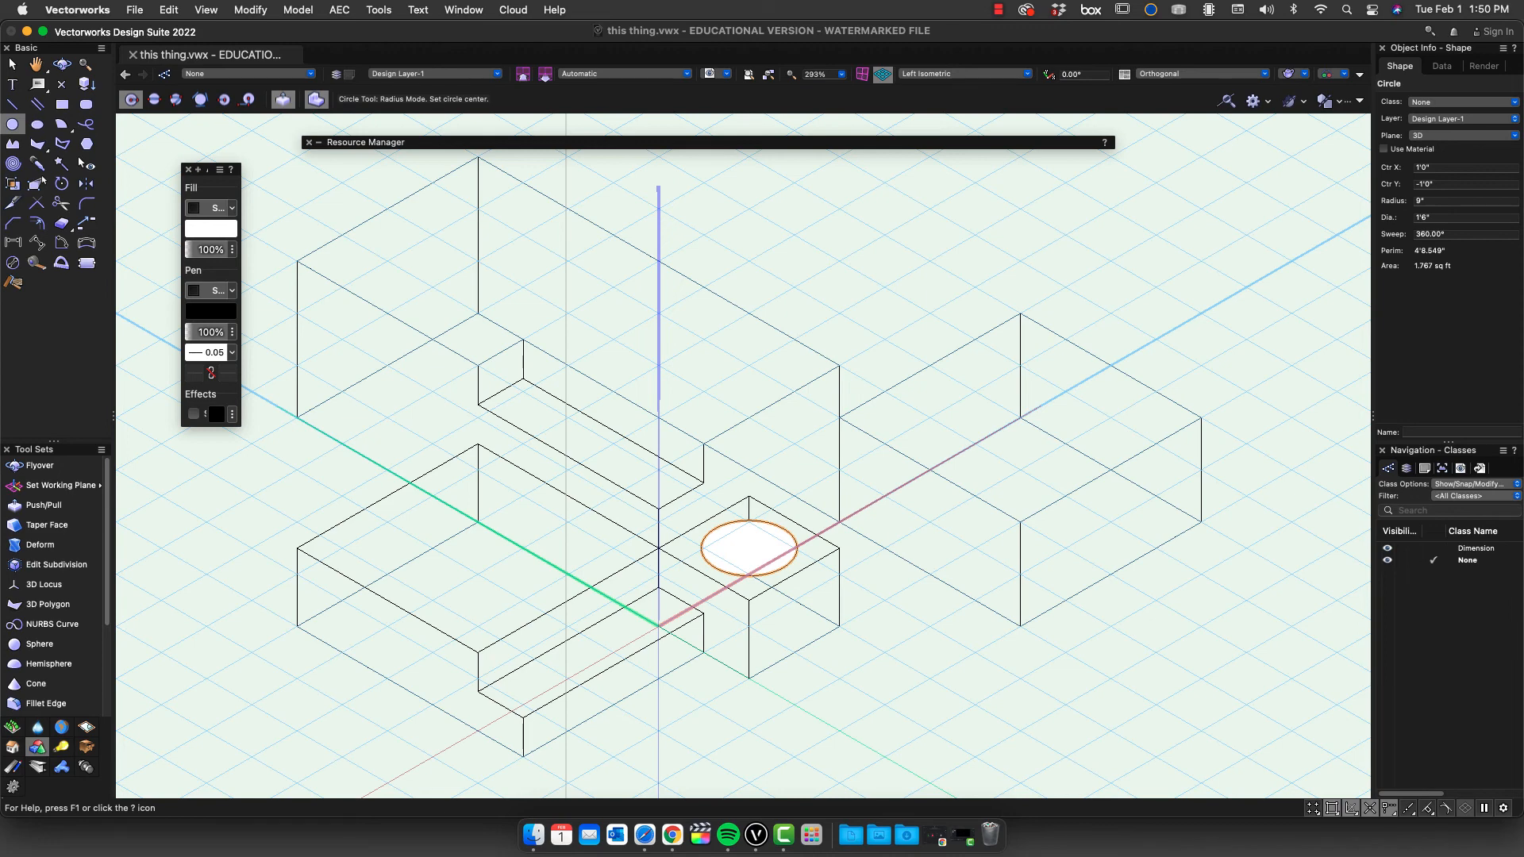
Step: Extrude the circle 120 inches upward from the small block as a column
{"action": "left_click", "coordinate": [739, 555]}
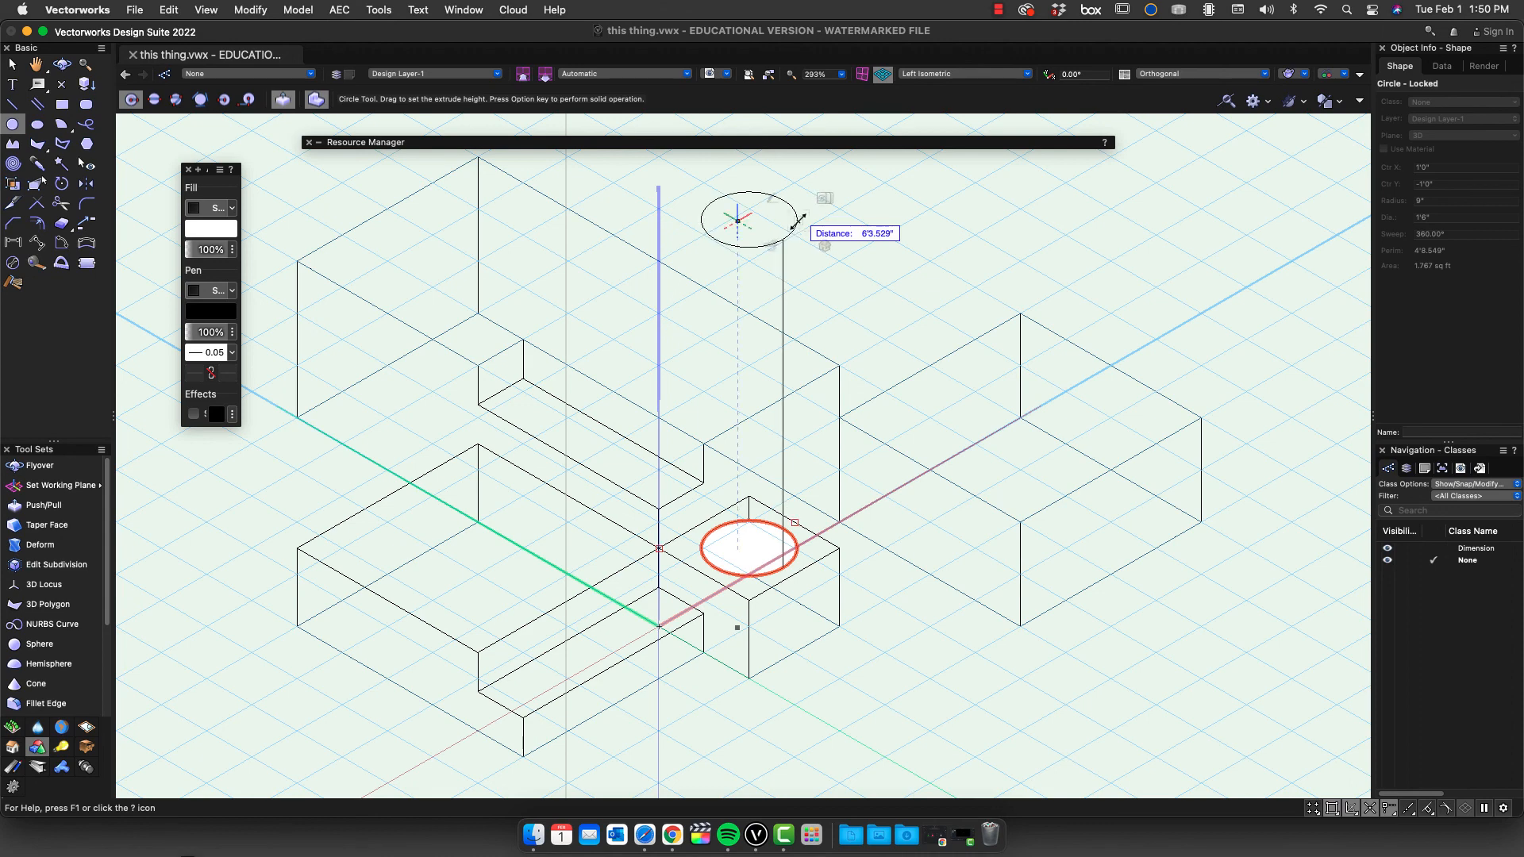
{"action": "key", "text": "Tab"}
{"action": "type", "text": "120"}
{"action": "key", "text": "Return"}
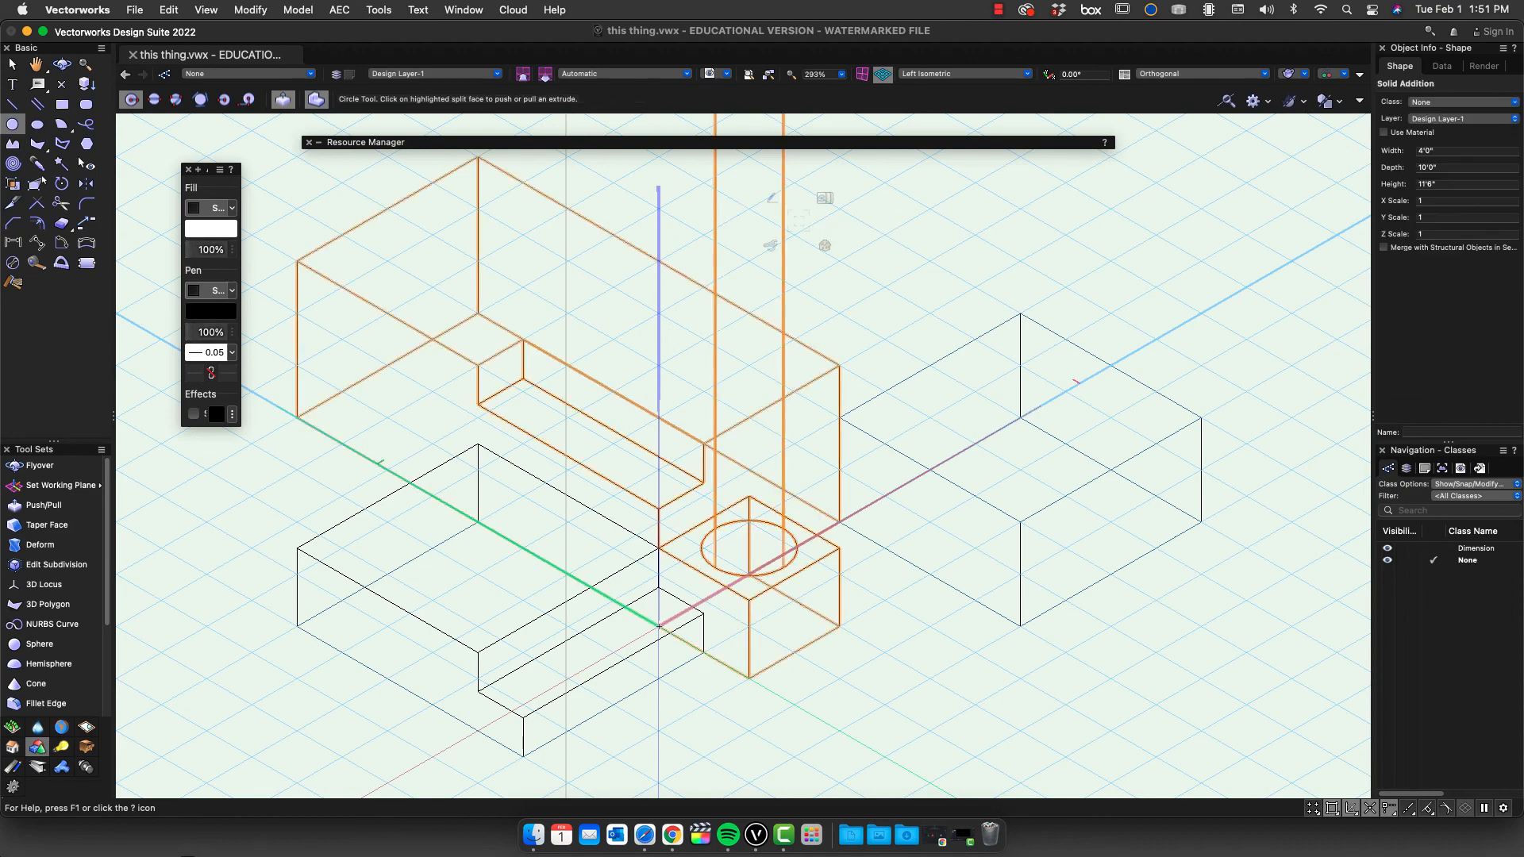